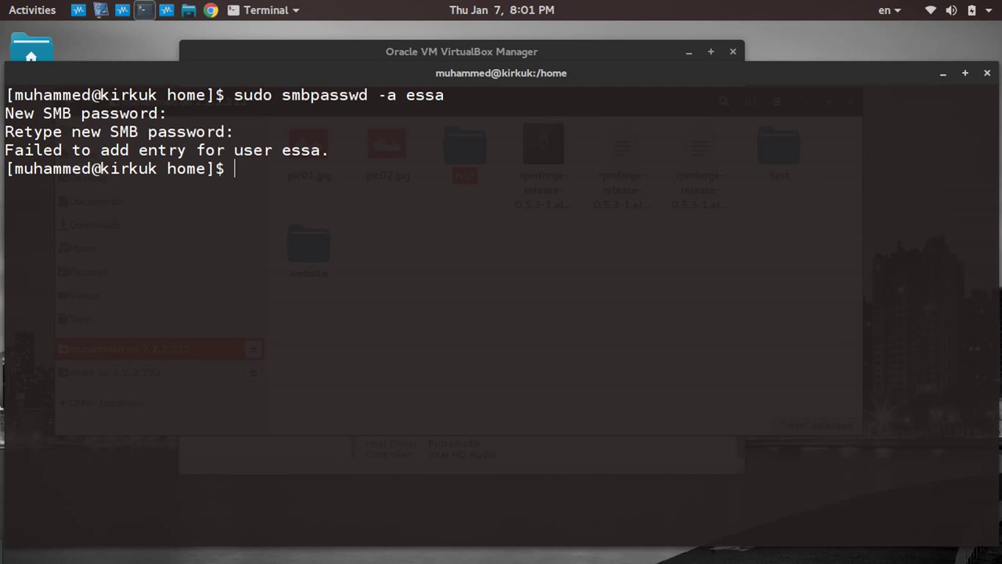
Change the recalled Samba command to the new username, then set and confirm that user's Samba password.
key(BackSpace)
key(BackSpace)
key(BackSpace)
key(BackSpace)
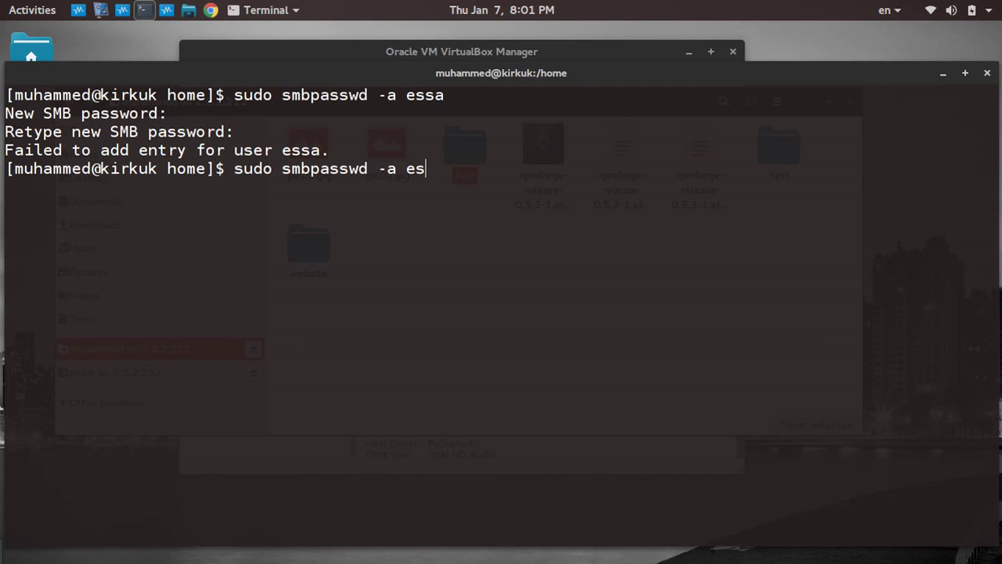
text(ali)
key(Return)
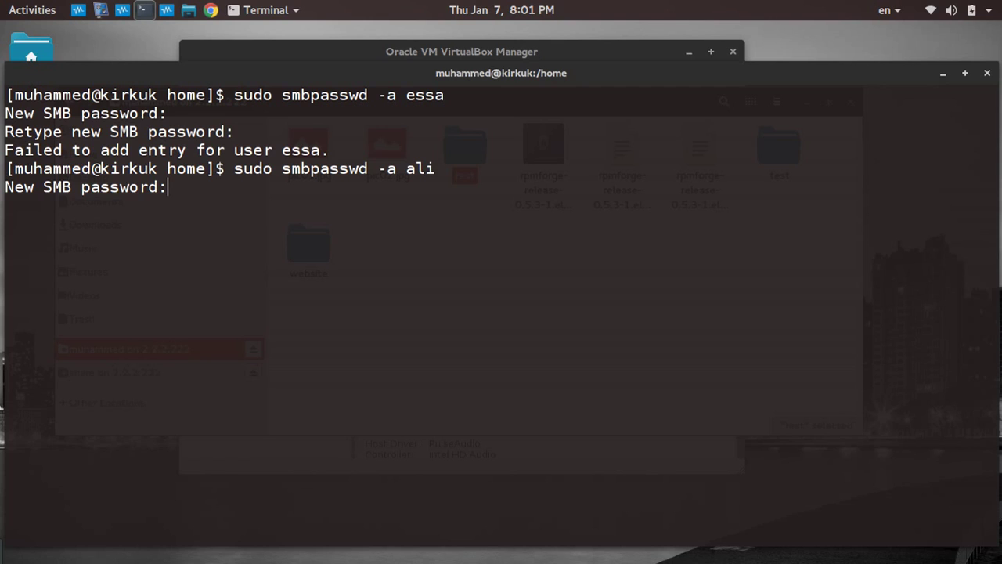
key(Return)
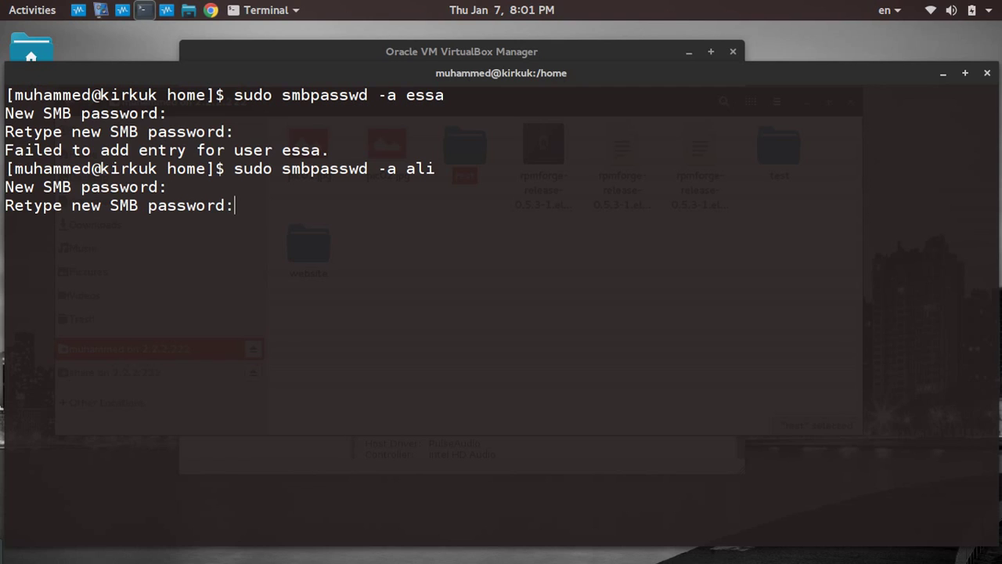
key(Return)
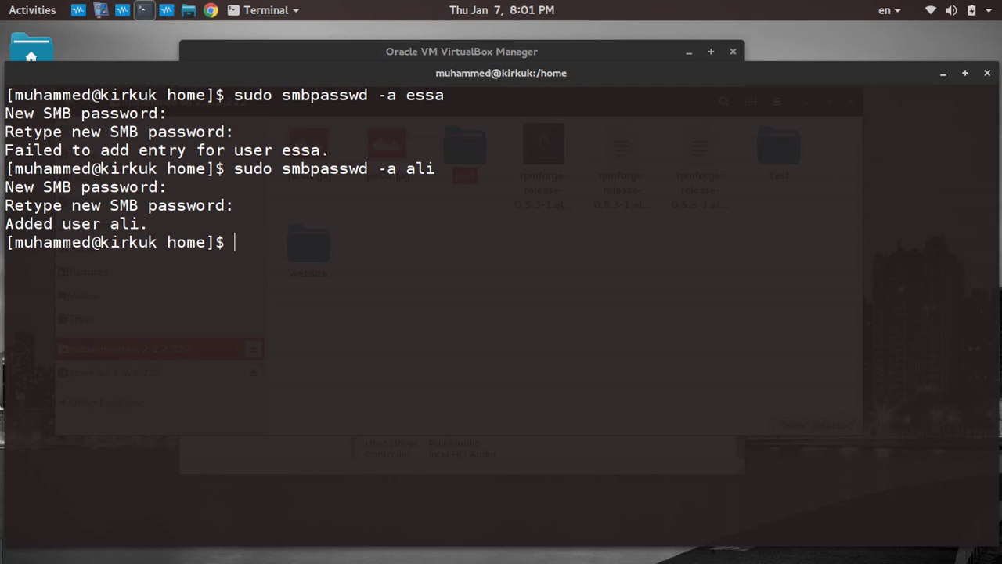
Add the new user to the fedora group with usermod -G fedora, rerunning it with sudo.
text(usermod -G)
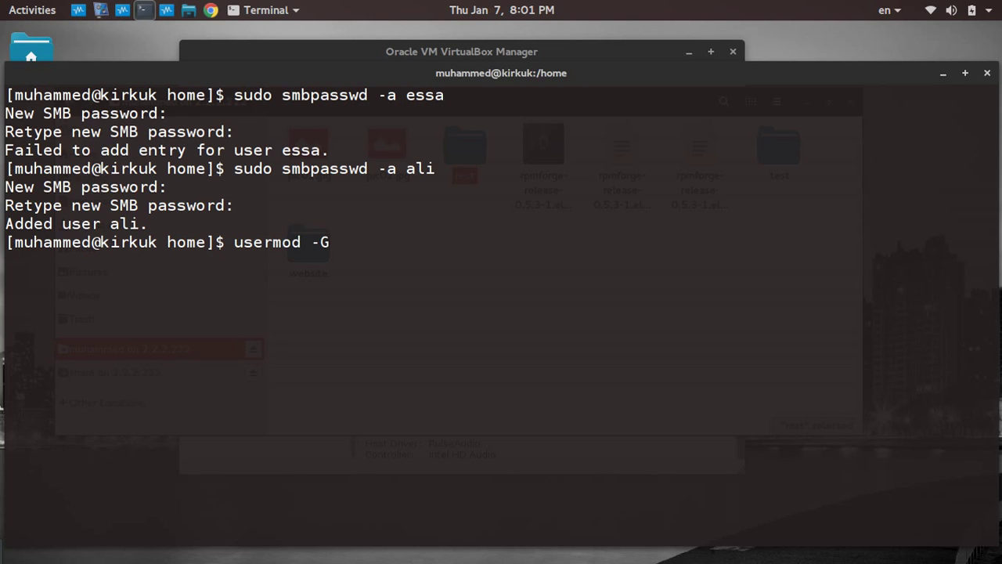
text( fedora ali)
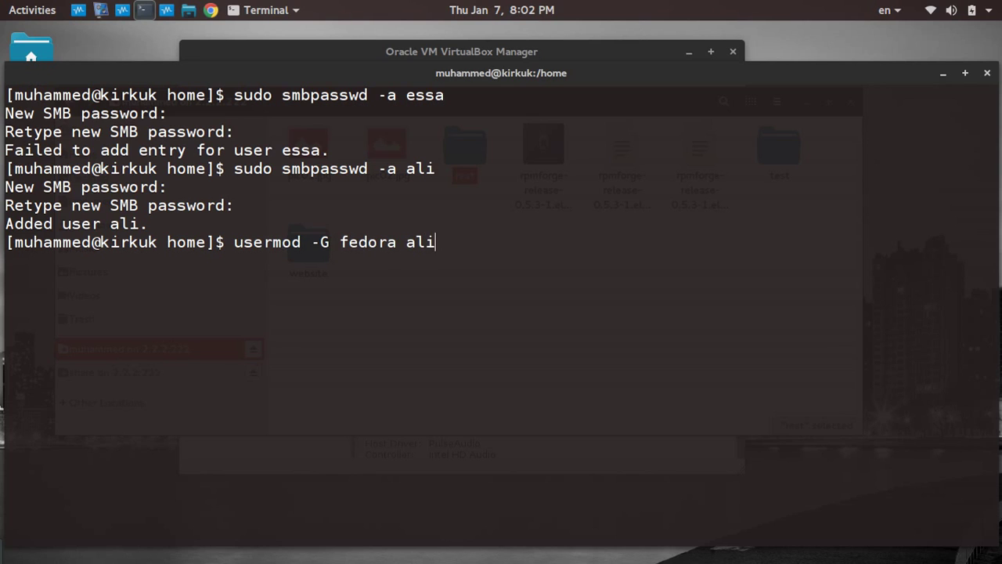
key(Return)
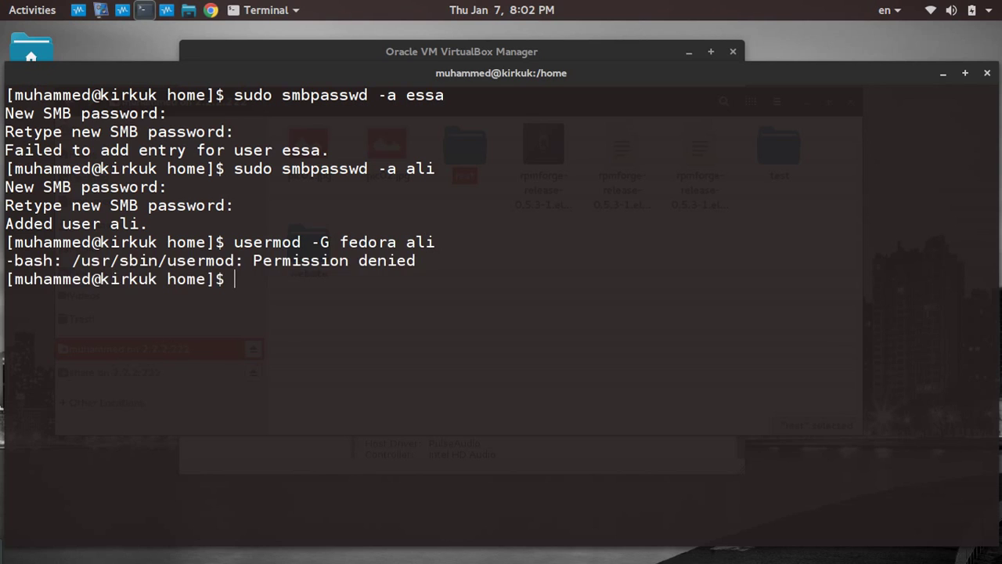
key(Up)
key(Left)
key(Left)
key(Left)
key(Left)
key(Left)
key(Left)
key(Left)
key(Left)
key(Left)
key(Left)
key(Left)
key(Left)
key(Left)
key(Left)
key(Left)
key(Left)
key(Left)
key(Left)
key(Left)
key(Left)
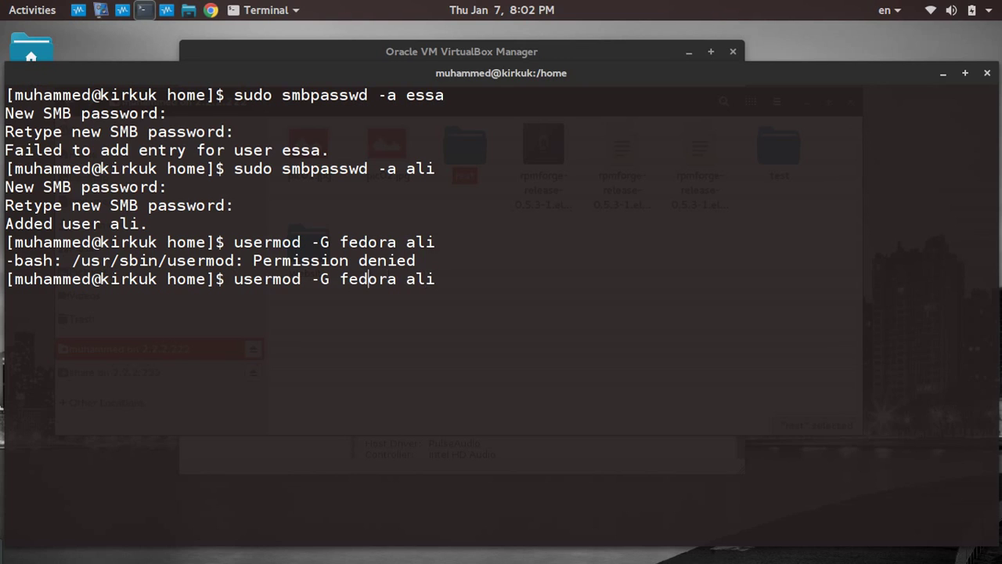
text(sudo)
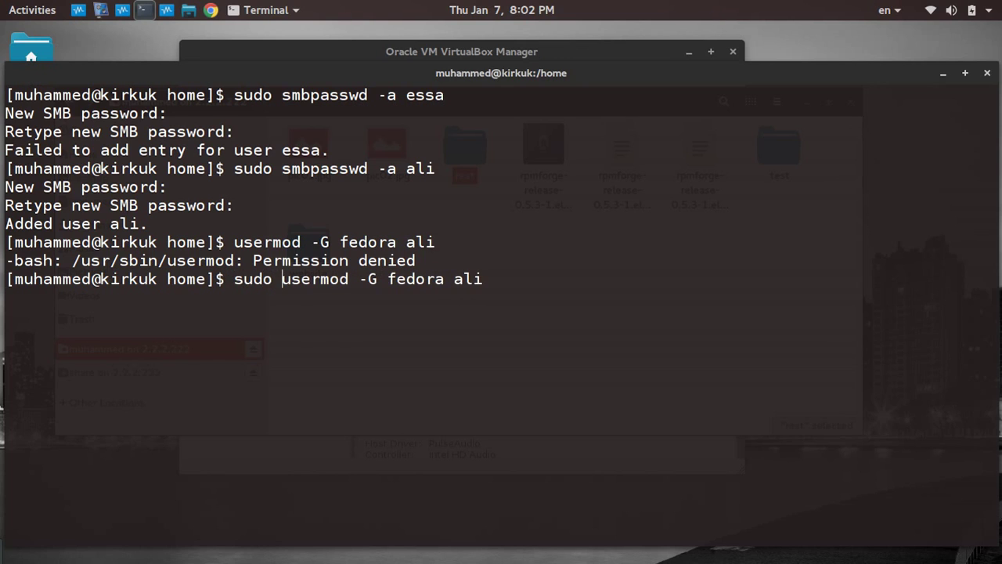
key(Return)
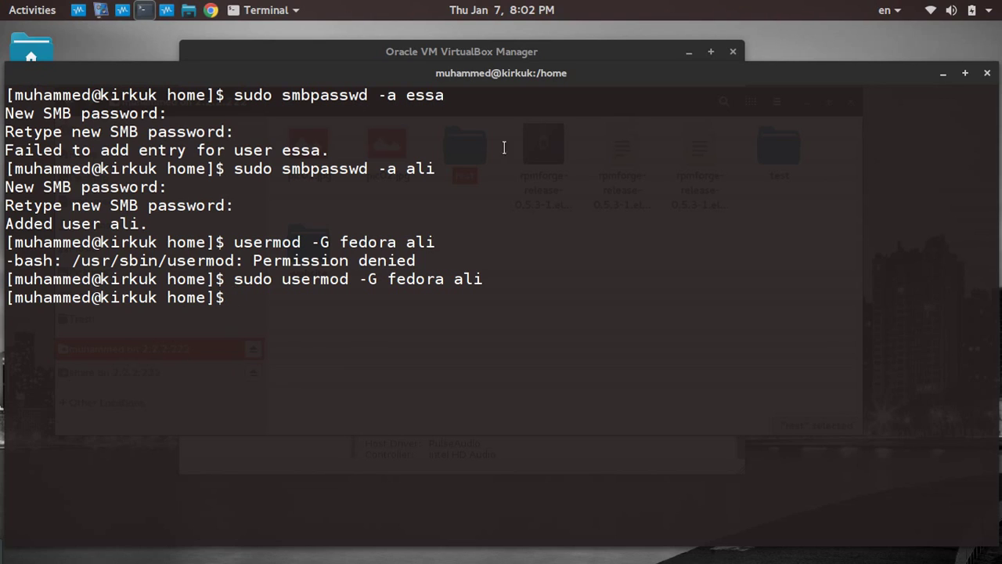
Switch the file manager to the detailed list view.
click(189, 10)
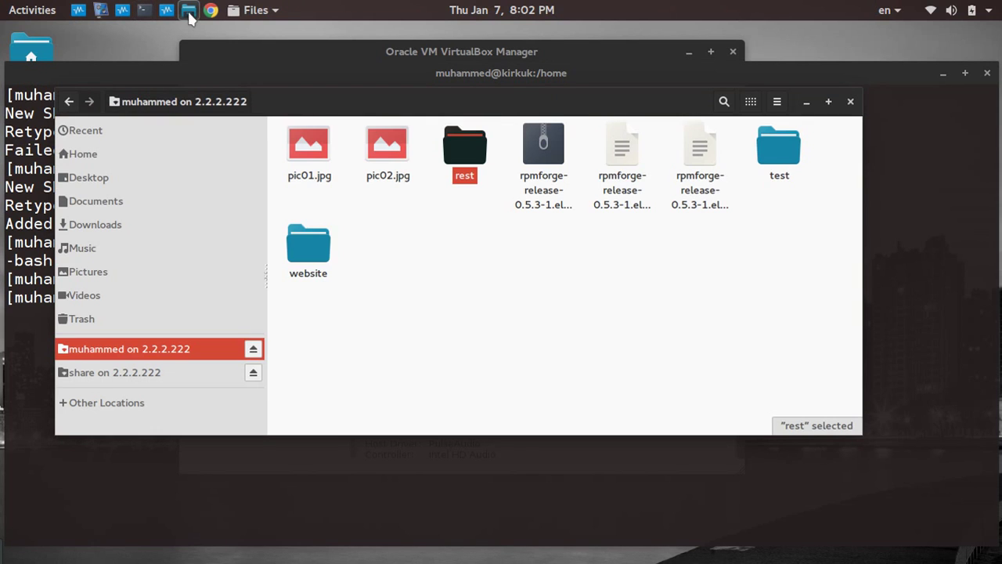
click(750, 102)
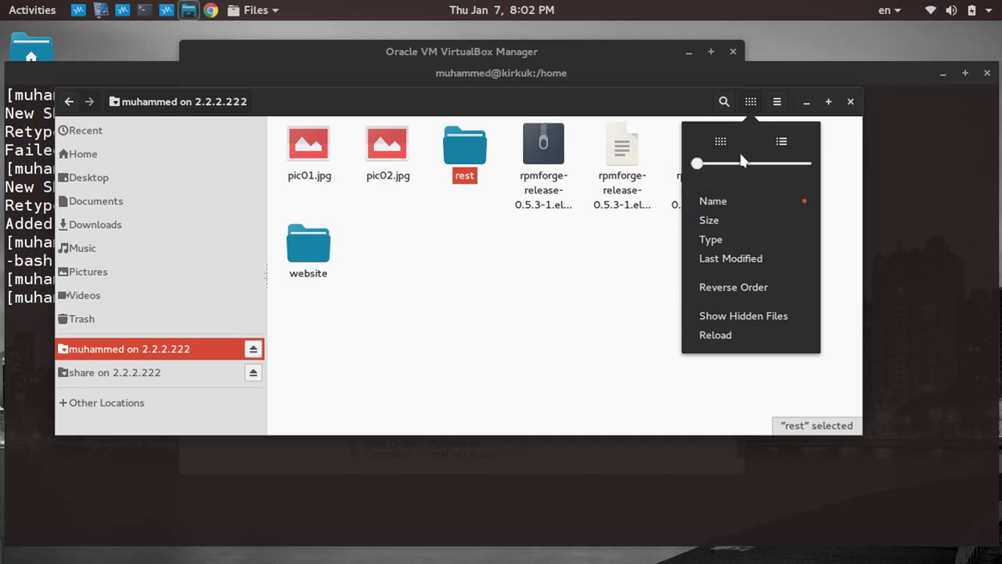
click(783, 144)
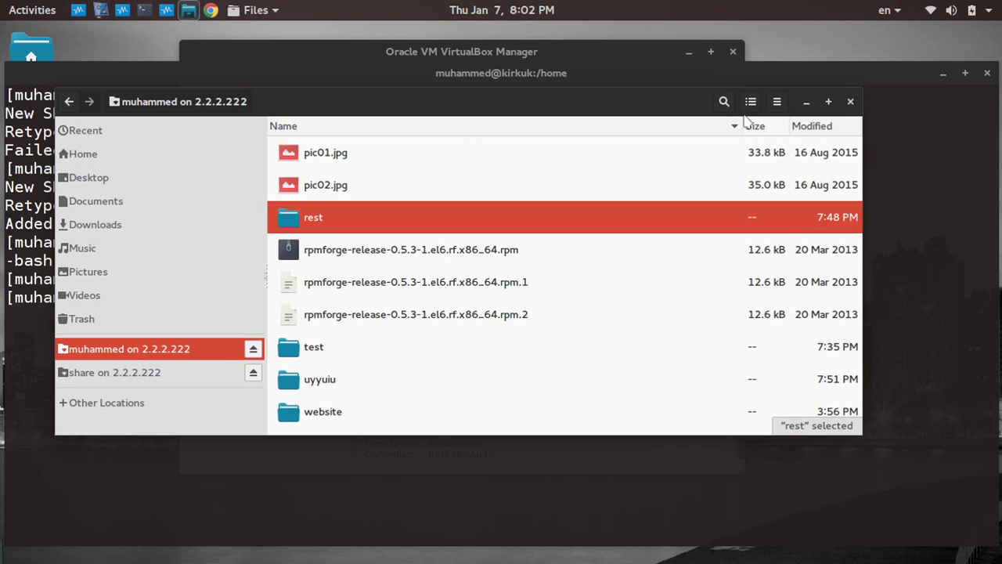
Go to the location smb://2.2.2.222/fedora/ through the editable address bar.
click(775, 101)
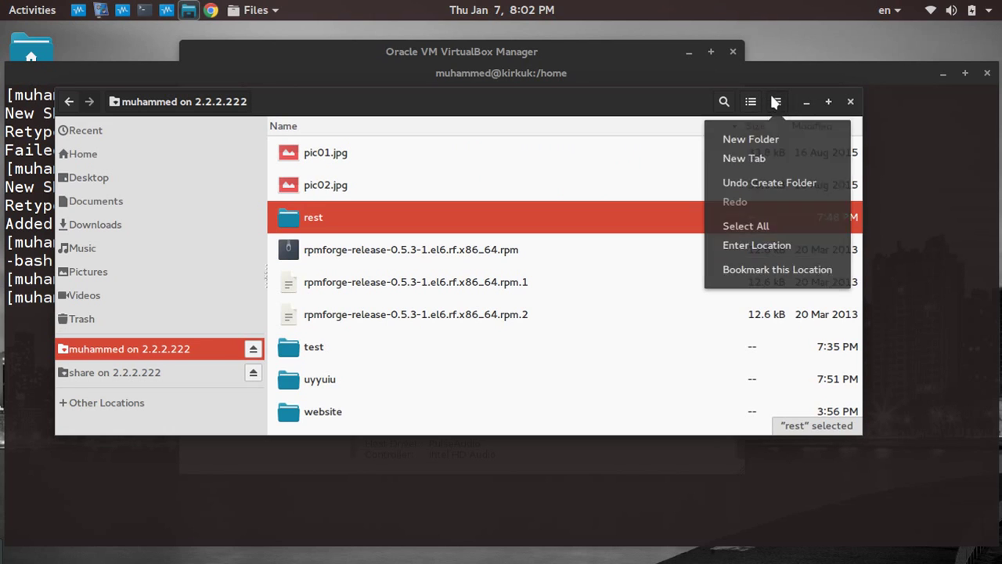
click(763, 247)
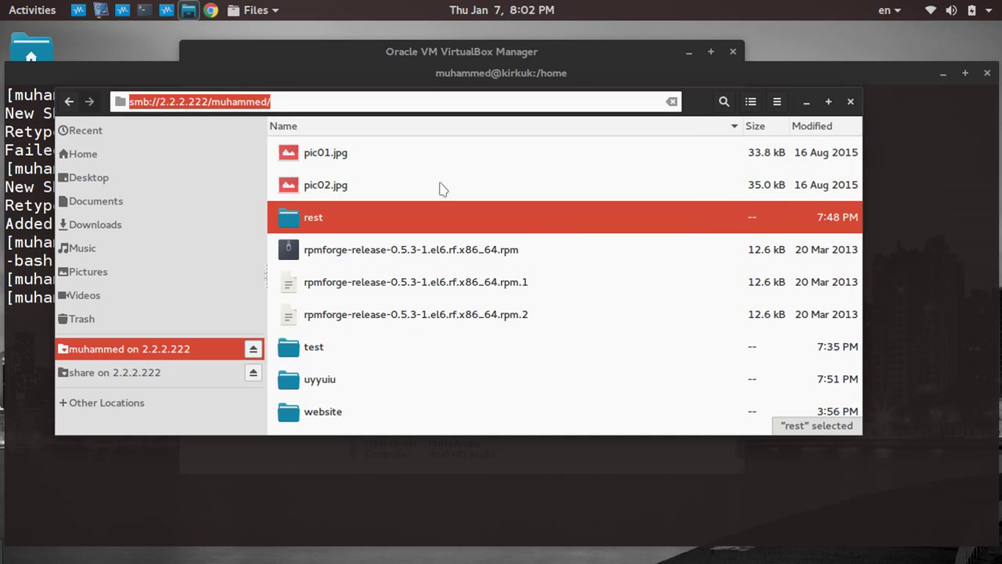
click(267, 100)
drag(267, 98, 211, 98)
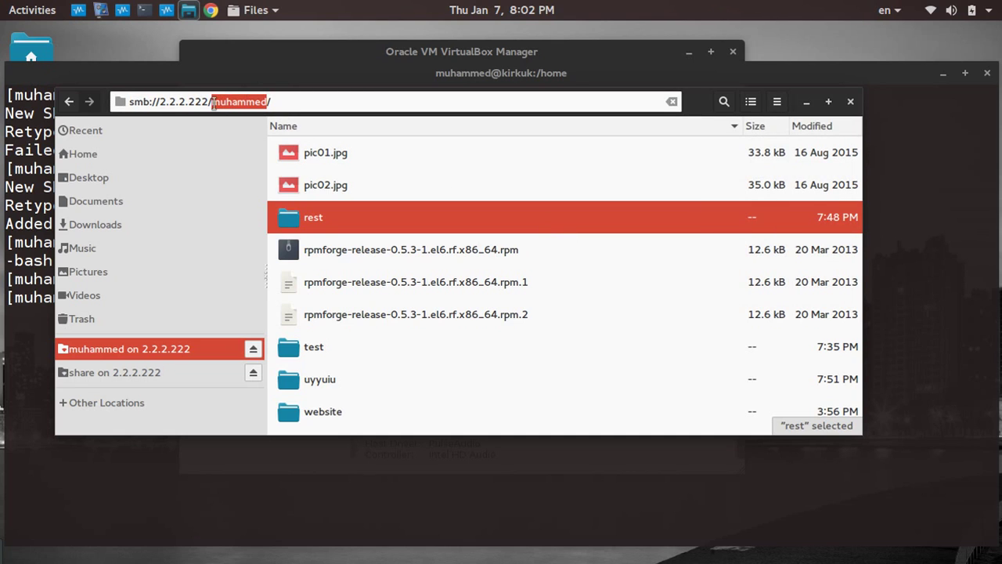
text(fedora)
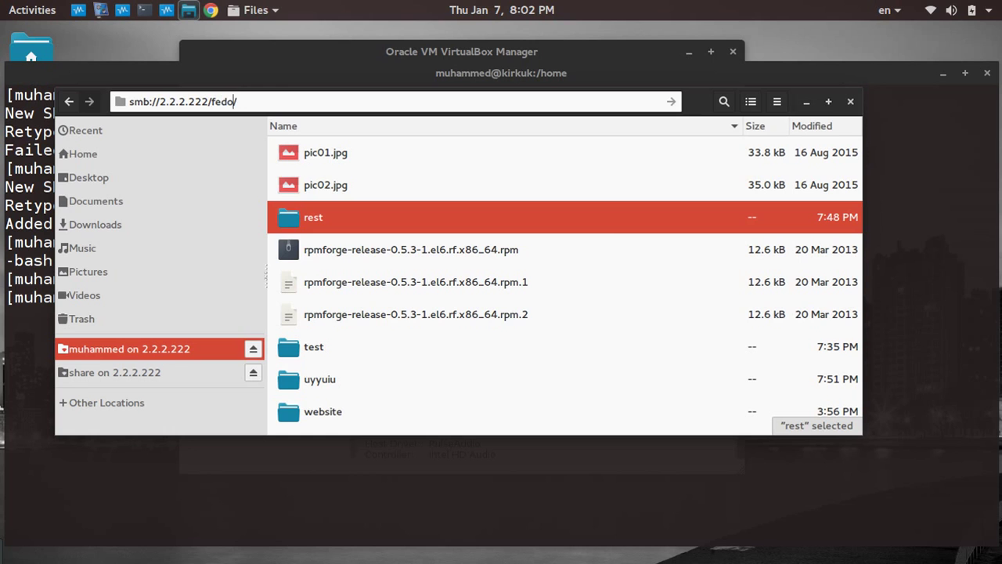
key(Return)
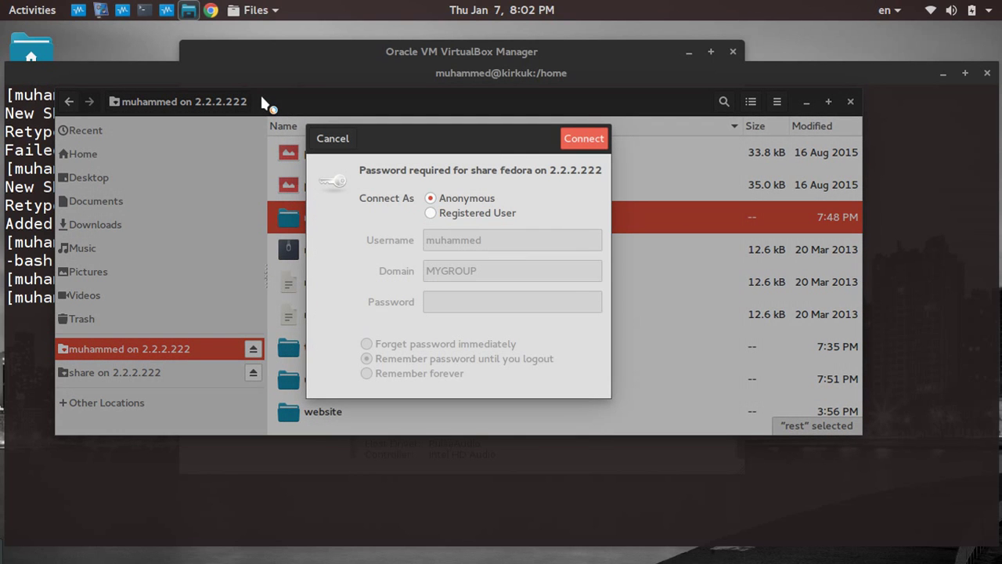
Connect as a Registered User with the new Samba username and its password.
click(451, 213)
click(518, 239)
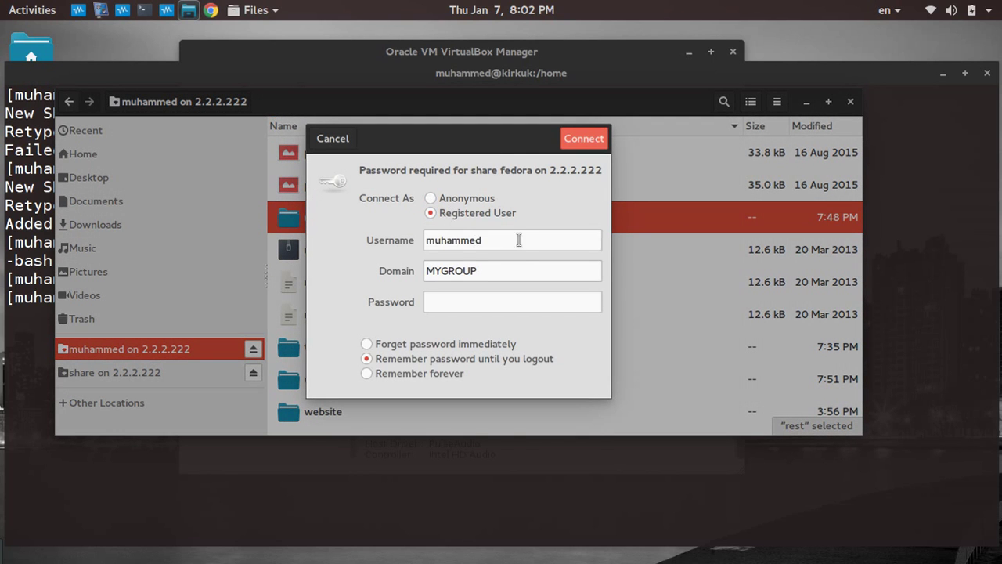
double_click(507, 238)
text(ali)
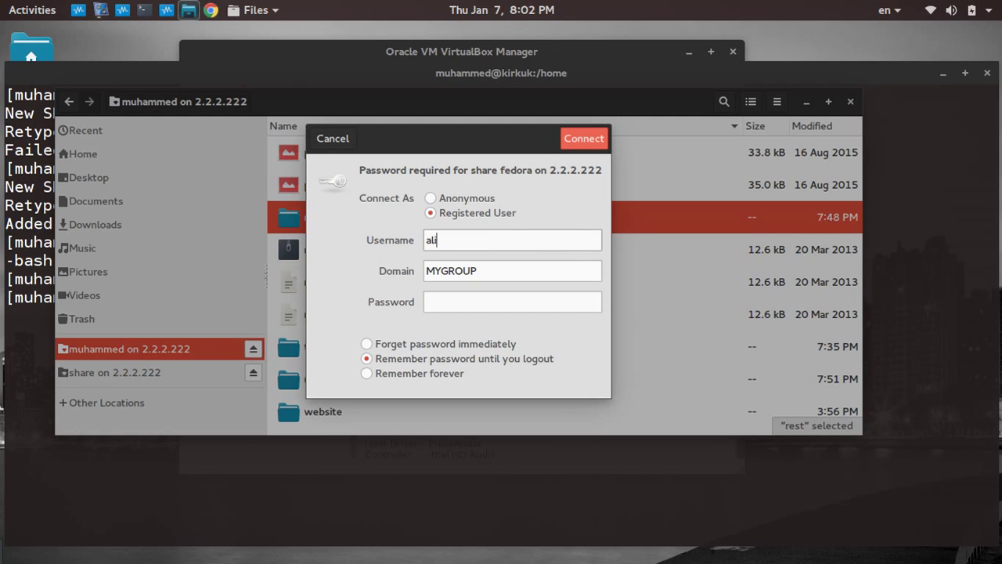
click(498, 299)
text(•••)
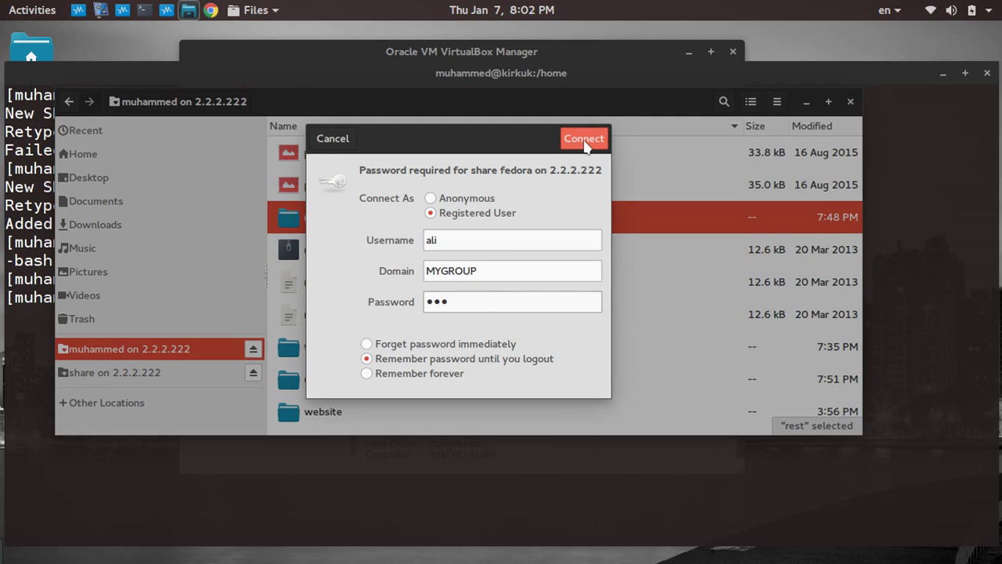
click(584, 141)
Try to create a folder named test in the fedora share, dismiss the error, and return to the terminal.
right_click(515, 173)
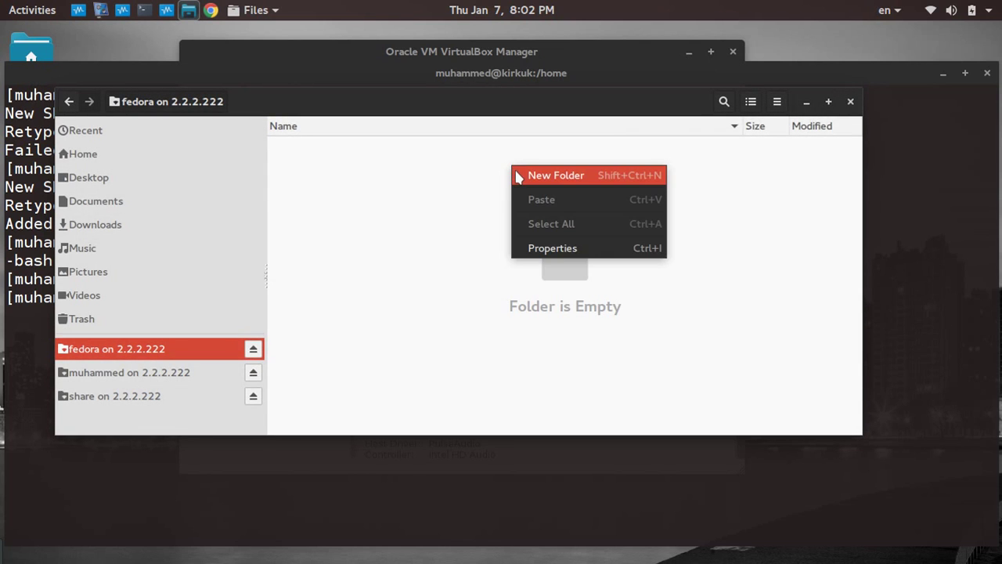
click(518, 175)
text(test)
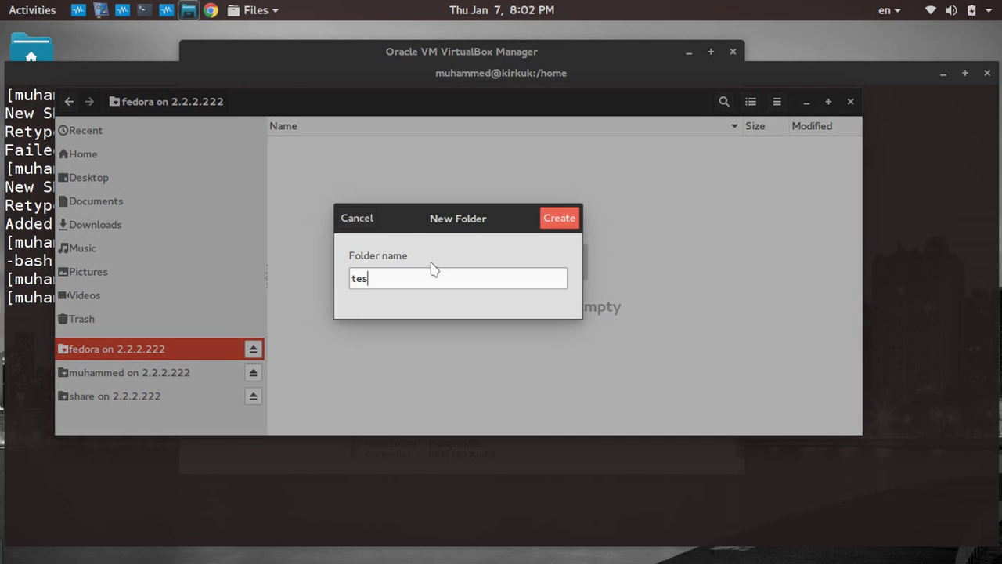
click(559, 219)
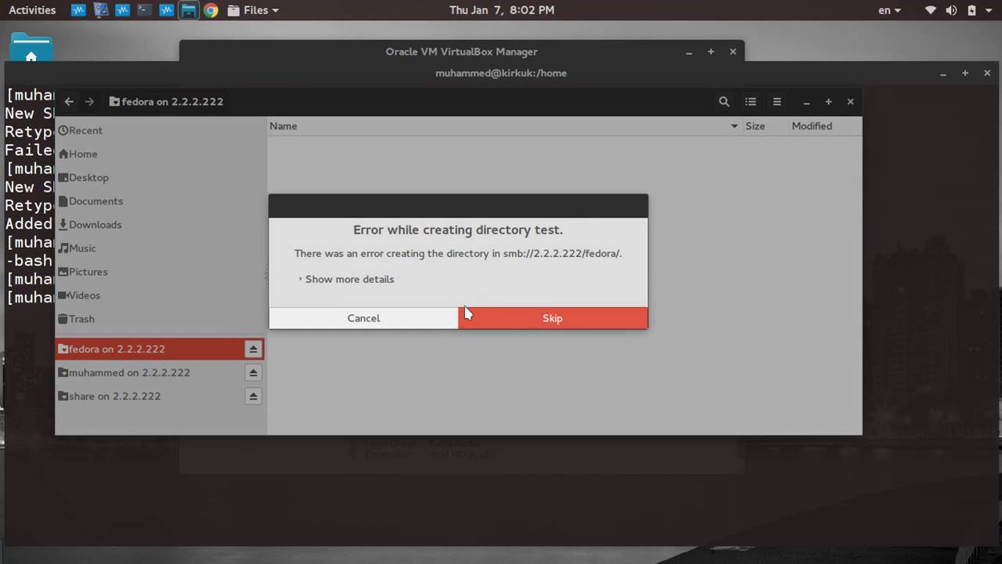
click(414, 319)
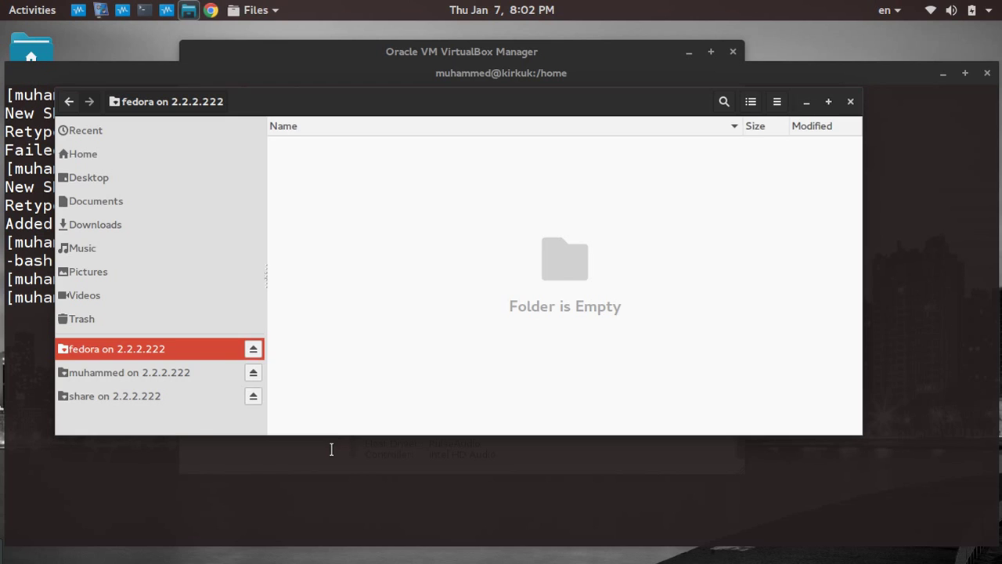
click(331, 447)
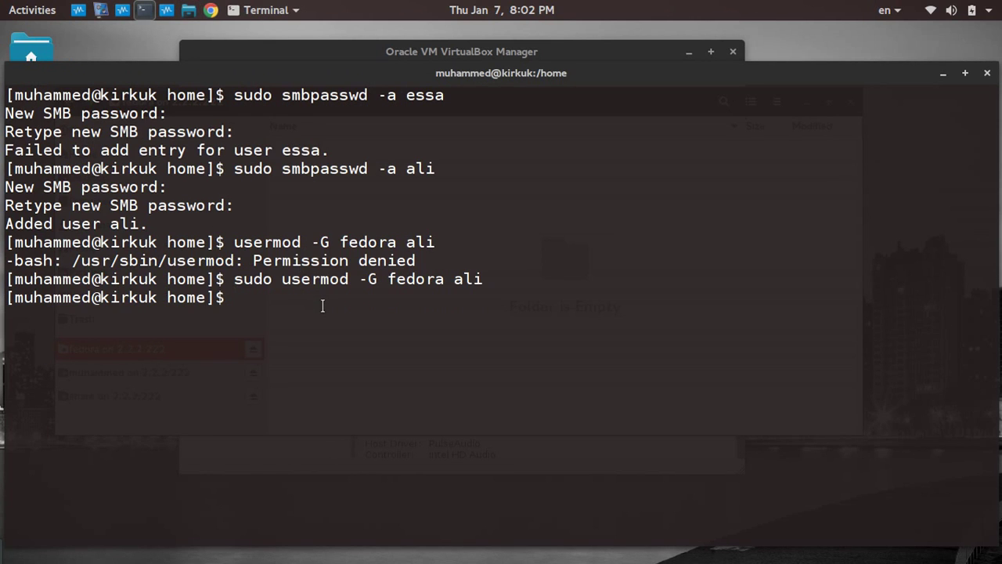
Open smb.conf in nano from history and copy the 'chcon -t samba_share_t' example from its SELinux notes.
key(Up)
key(Up)
key(Up)
key(Up)
key(Up)
key(Up)
key(Up)
key(Up)
key(Up)
key(Up)
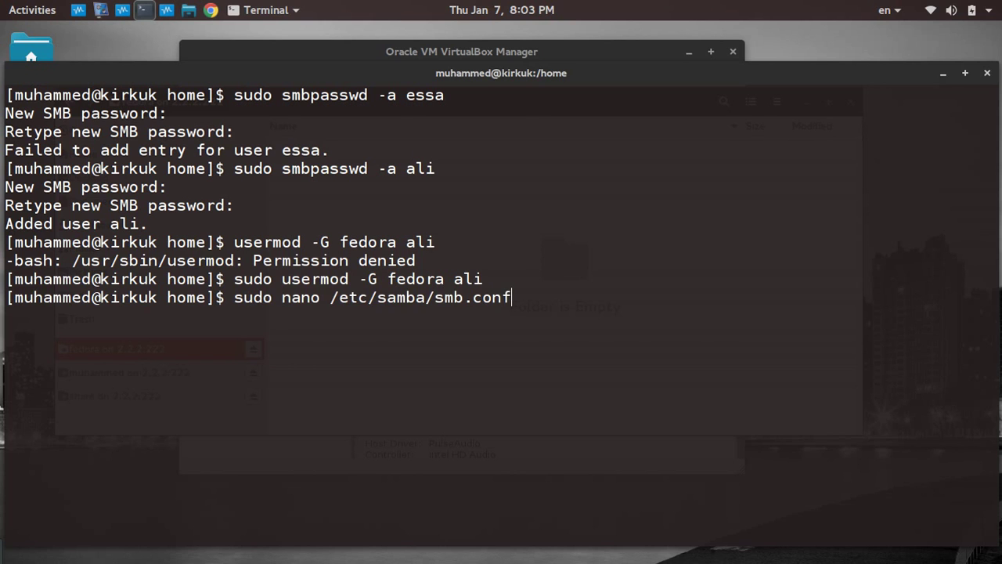
key(Return)
scroll(325, 307, down, 10)
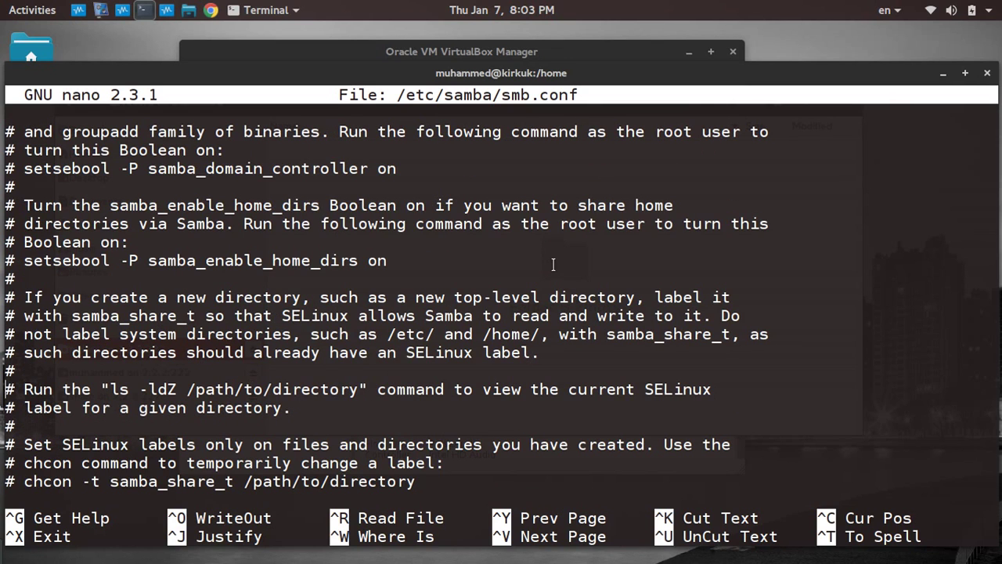
scroll(507, 334, down, 4)
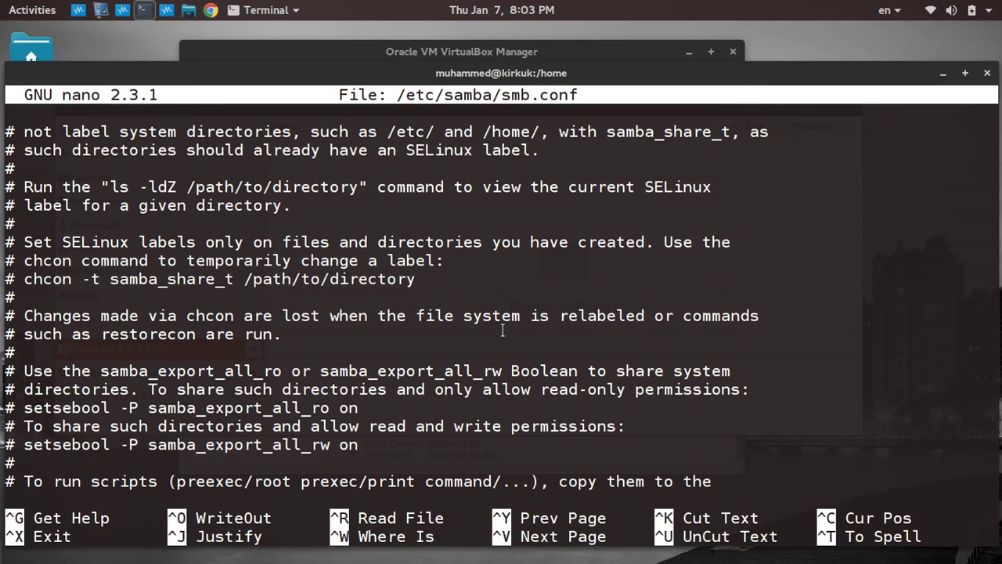
drag(24, 278, 228, 279)
right_click(229, 280)
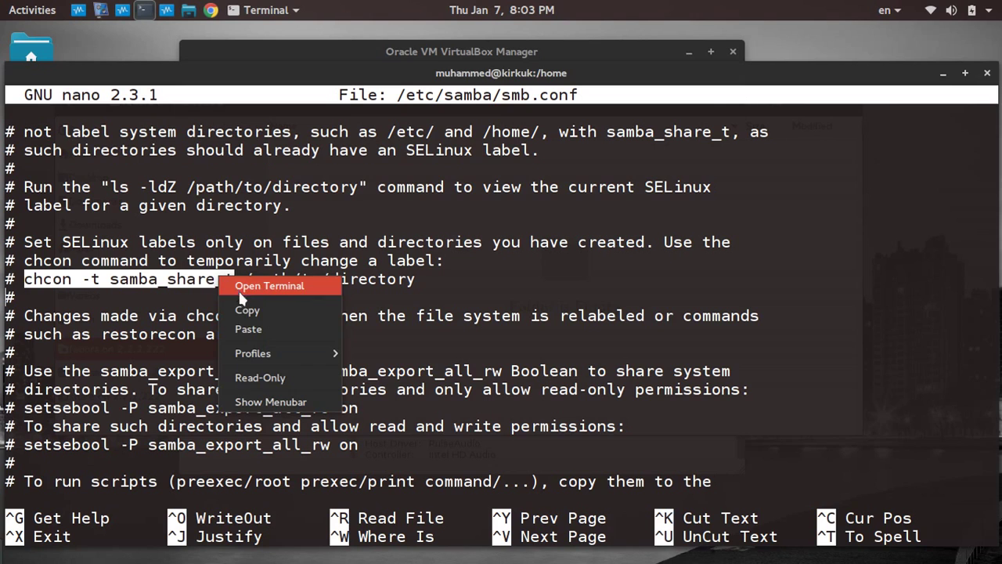
click(248, 308)
Exit nano and list /home with ls and ls -Z to check fedora's home_root_t context.
key(ctrl+x)
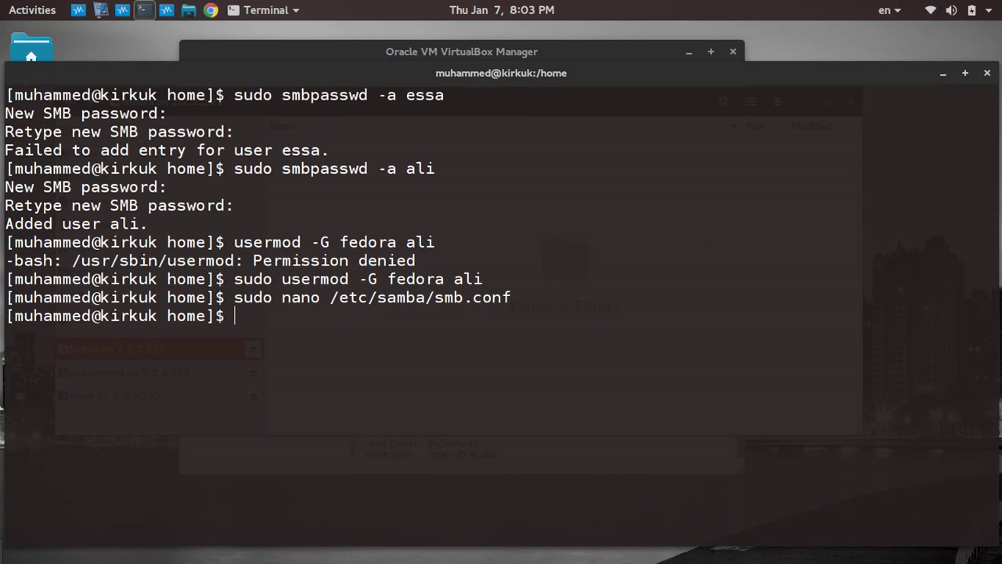
text(ls)
key(Return)
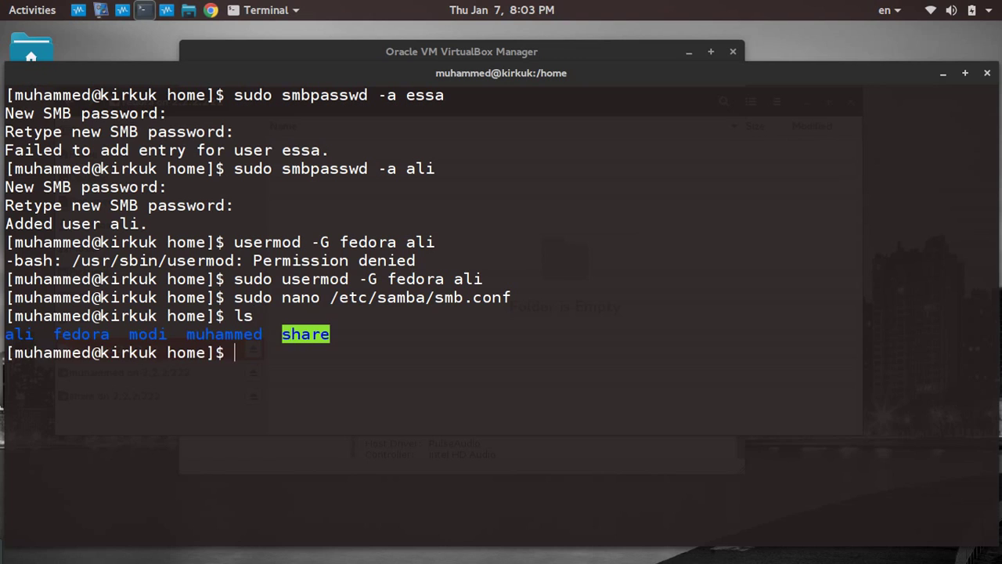
text(ls -Z)
key(Return)
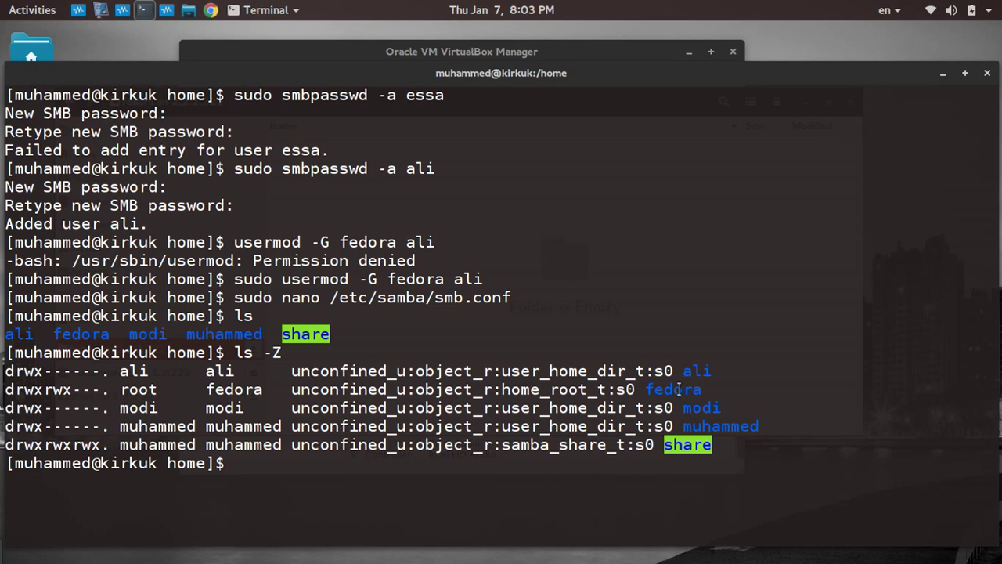
drag(505, 391, 605, 389)
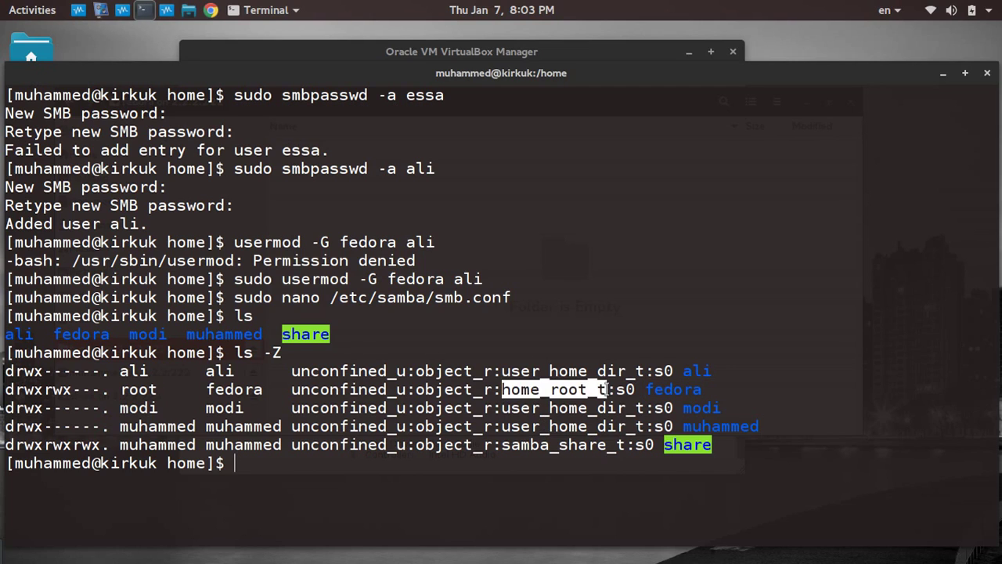
click(605, 457)
Run chcon -t samba_share_t /home/fedora, then rerun it with sudo after it is refused.
right_click(604, 456)
click(636, 384)
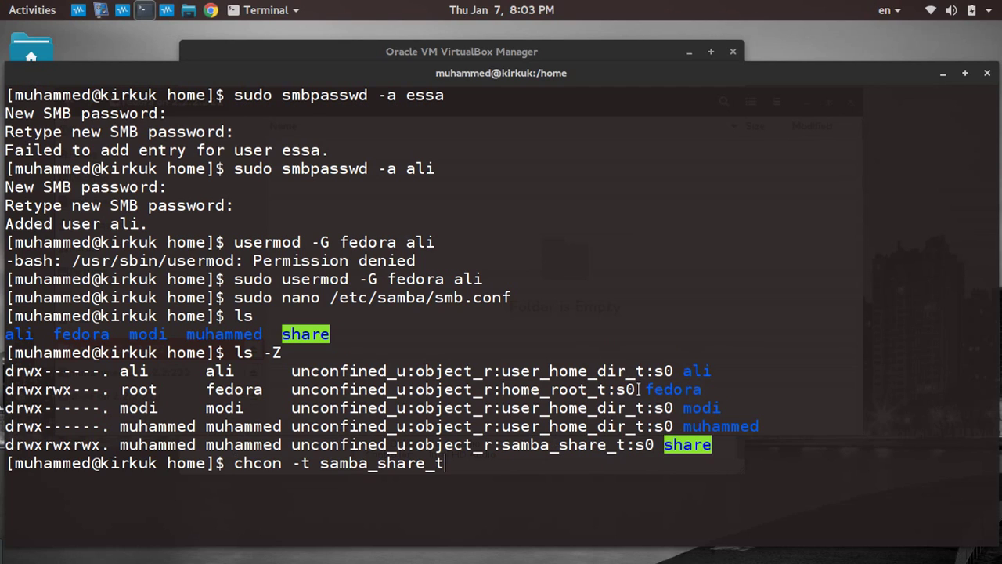
text(/home/fedora)
key(Return)
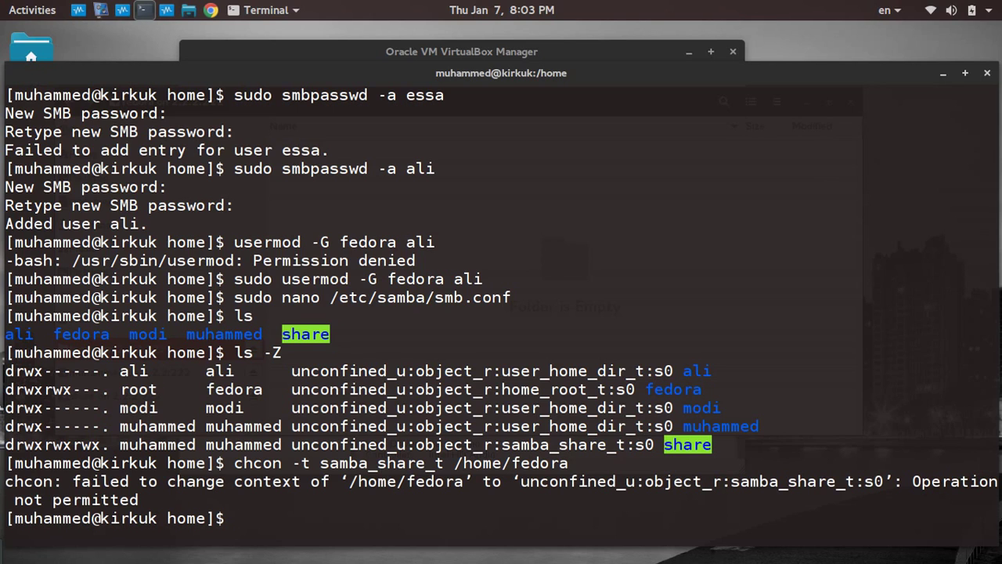
key(Up)
key(Left)
key(Left)
key(Left)
key(Left)
key(Left)
key(Left)
key(Left)
key(Left)
key(Left)
key(Left)
key(Left)
key(Left)
key(Left)
key(Left)
key(Left)
key(Left)
key(Left)
key(Left)
key(Left)
key(Left)
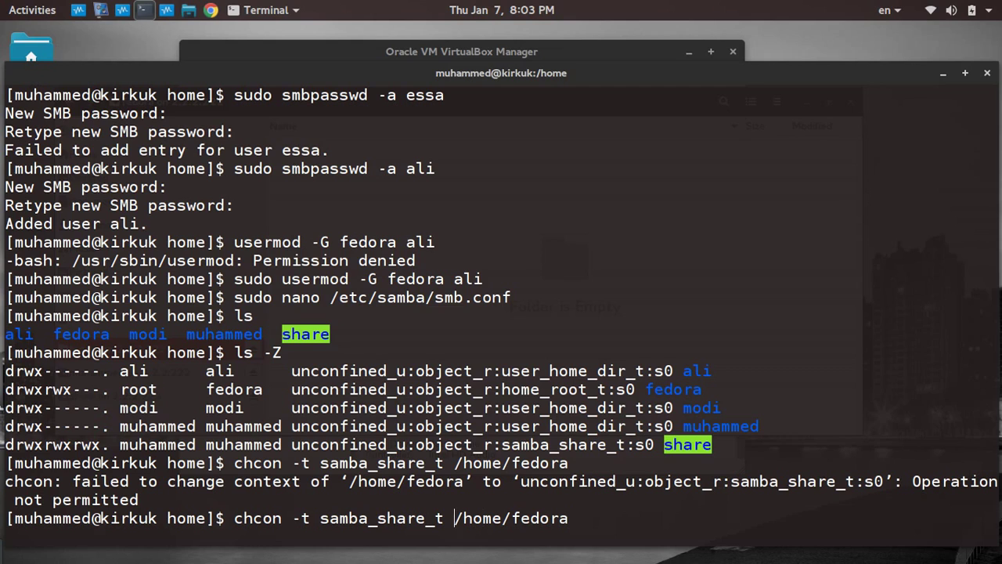
key(Home)
text(sudo)
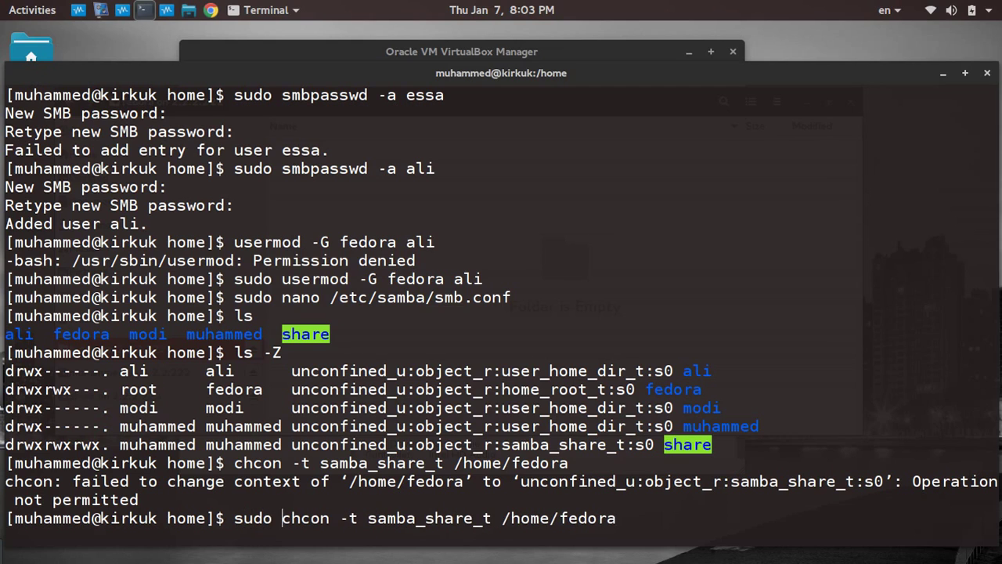
key(Return)
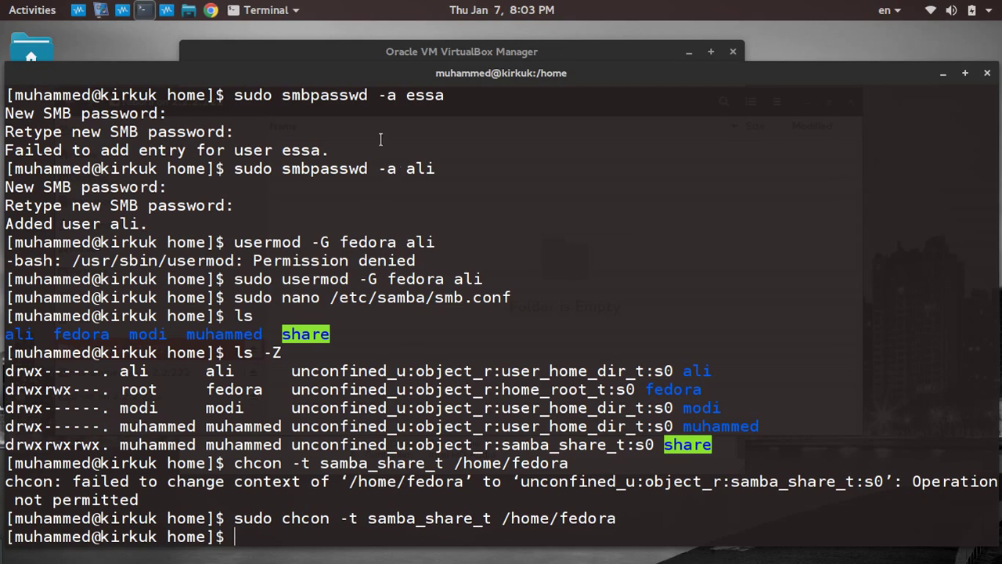
click(189, 10)
Create a folder named test in the fedora share, then switch to the Windows VM.
right_click(399, 144)
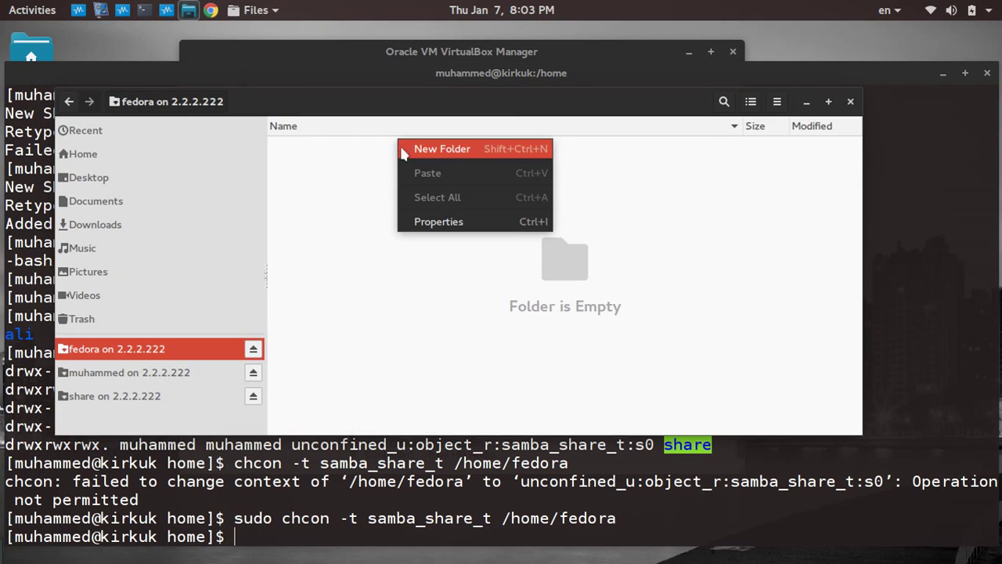
click(442, 151)
text(test)
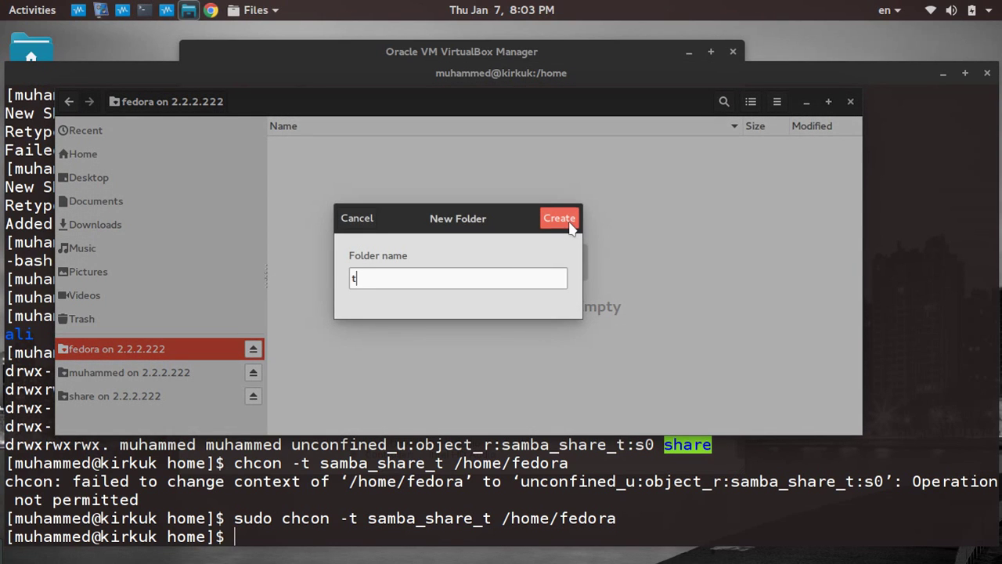
click(561, 219)
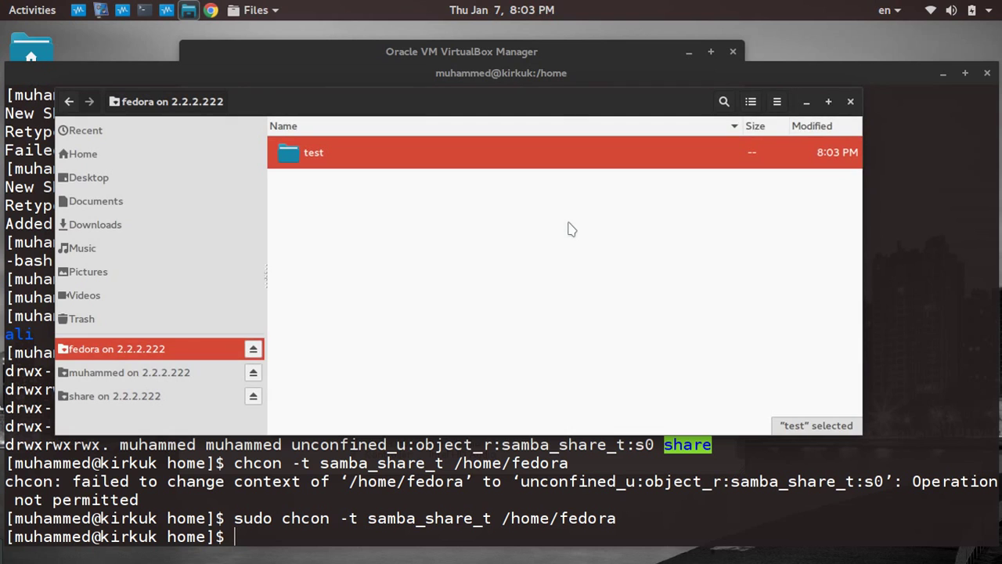
click(164, 12)
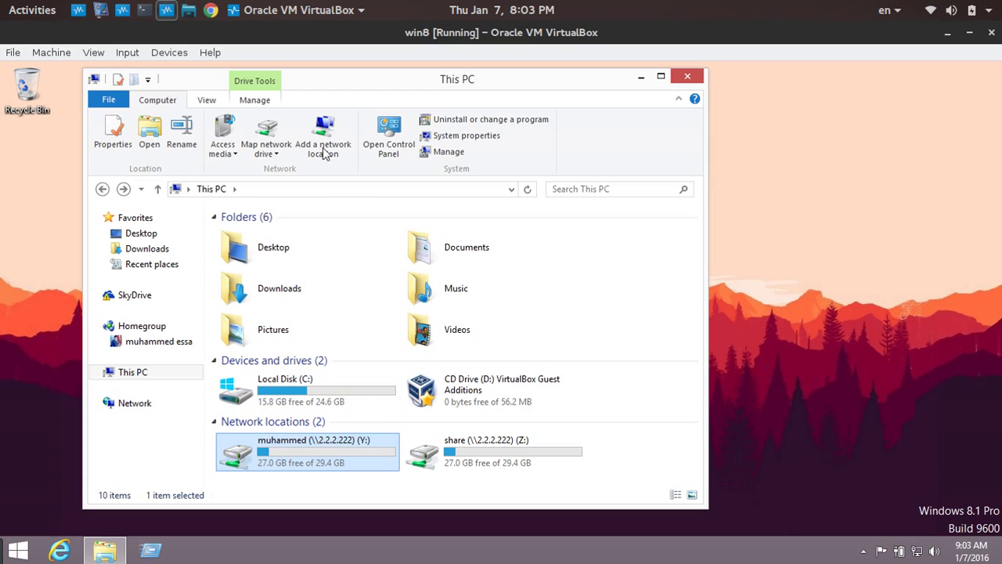
Start mapping a network drive to the folder \\2.2.2.222\fedora.
click(266, 135)
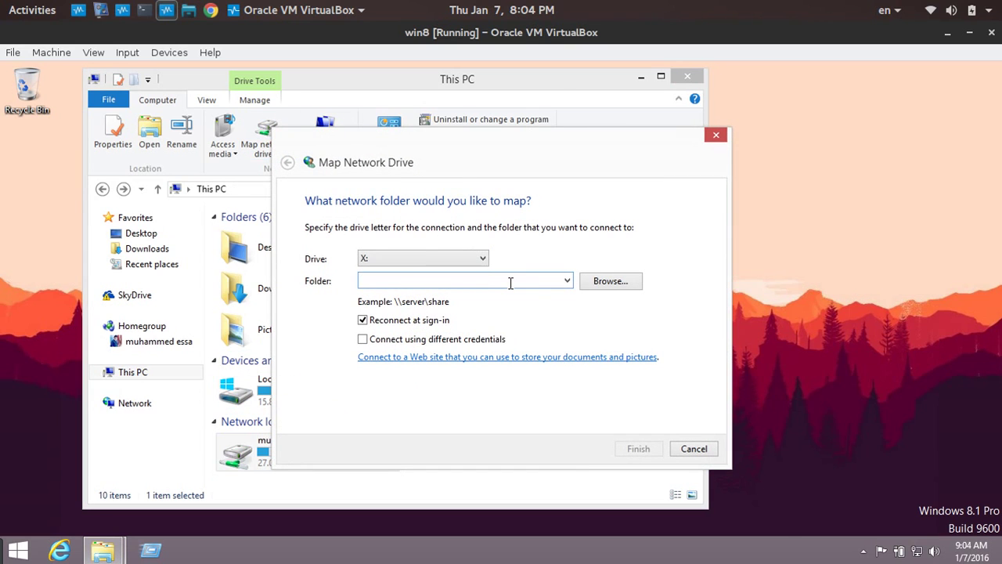
text(\\2.2.2.222)
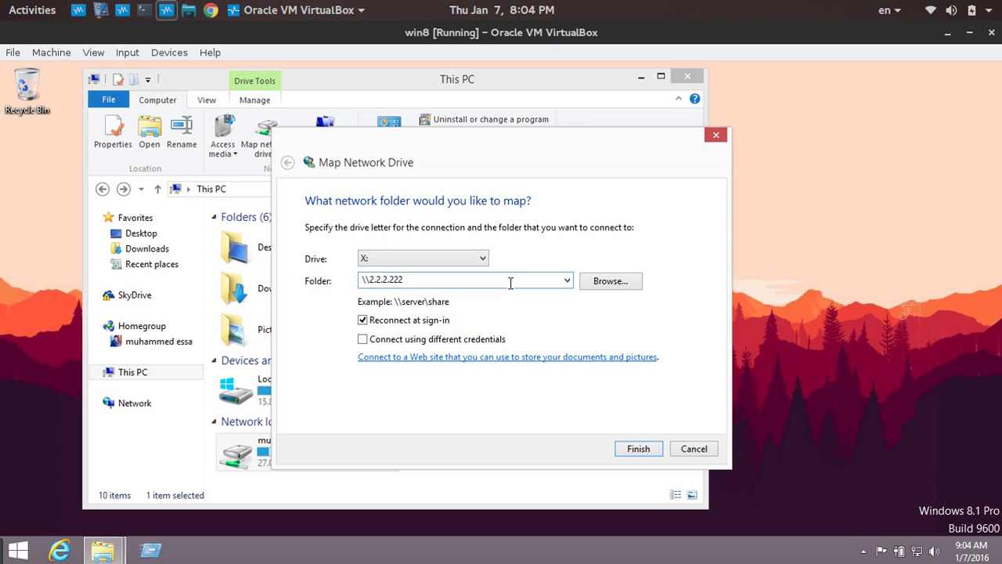
text(\fedora)
key(Return)
Choose Use another account and submit the Samba user's name and password.
click(478, 249)
text(ali)
key(Tab)
key(Return)
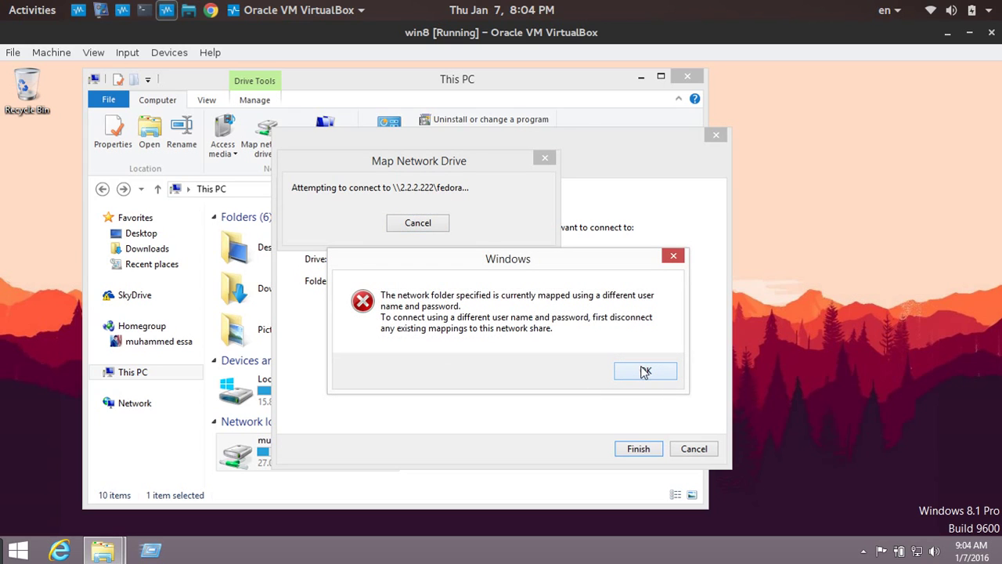
Dismiss the already-mapped error and copy the \\2.2.2.222\fedora folder path.
click(643, 372)
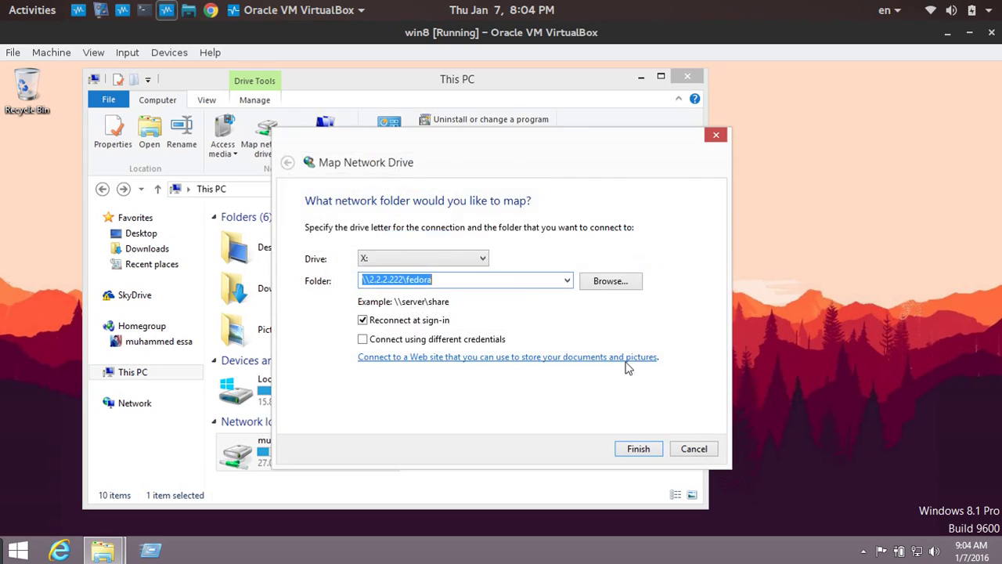
click(432, 279)
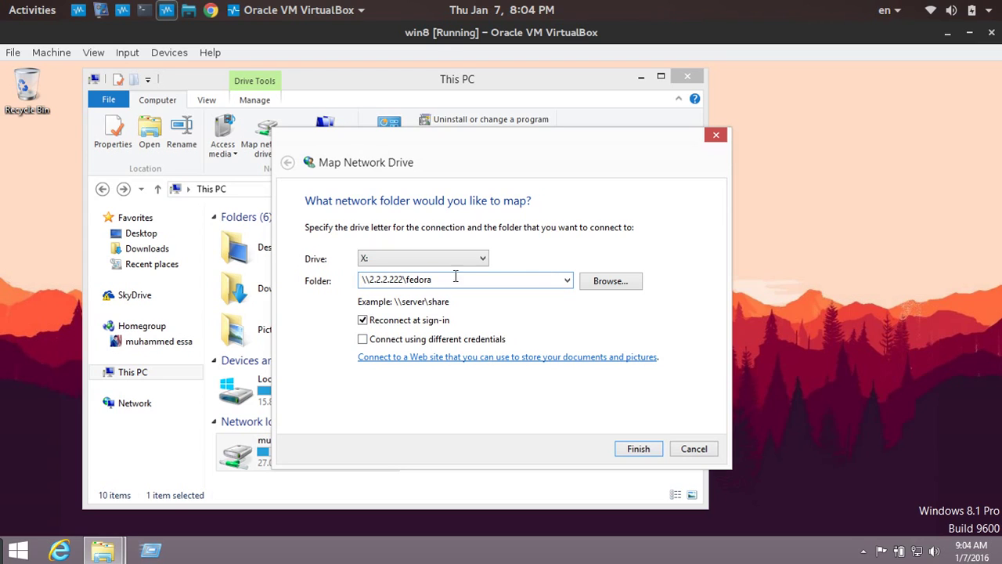
drag(369, 278, 501, 283)
click(441, 284)
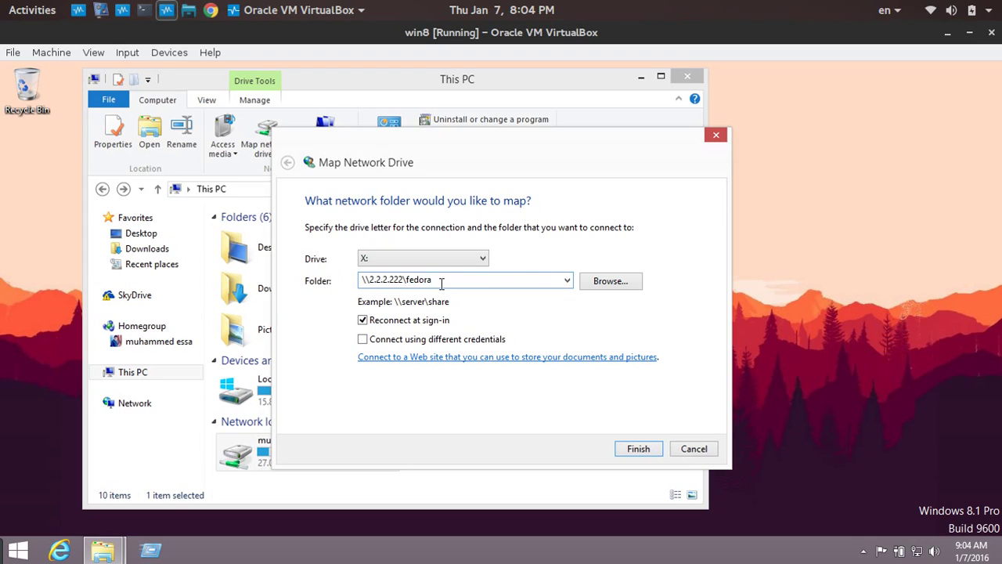
double_click(441, 284)
double_click(441, 285)
click(441, 284)
double_click(441, 284)
drag(442, 284, 346, 281)
right_click(378, 281)
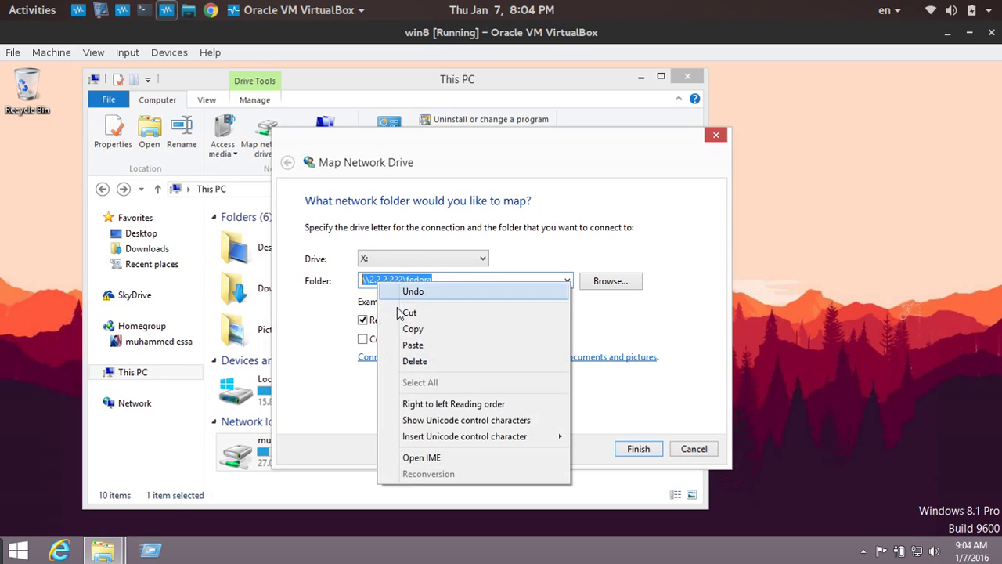
click(407, 329)
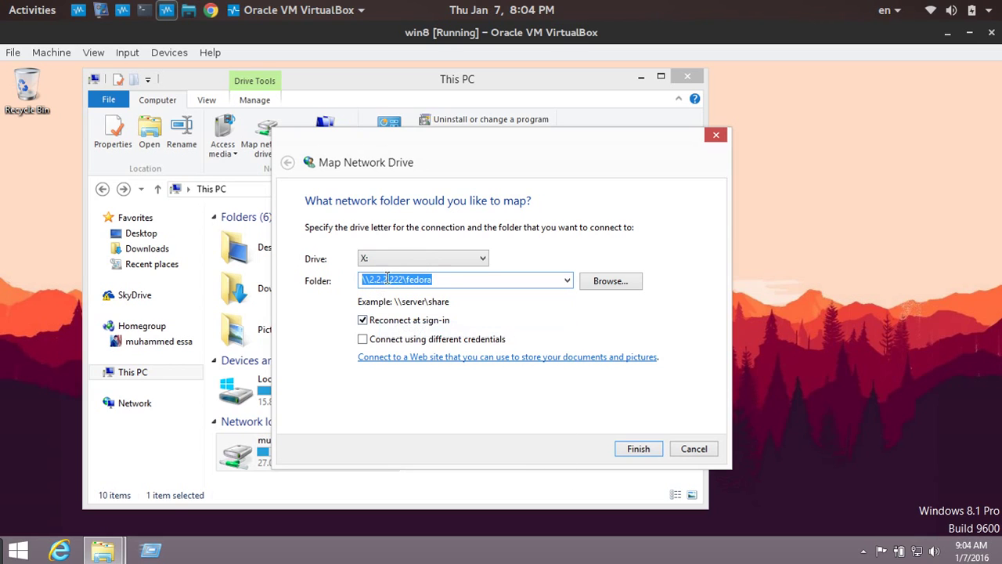
Retry the mapping with another account's credentials, dismiss the repeated error, and close the wizard.
click(637, 450)
click(369, 236)
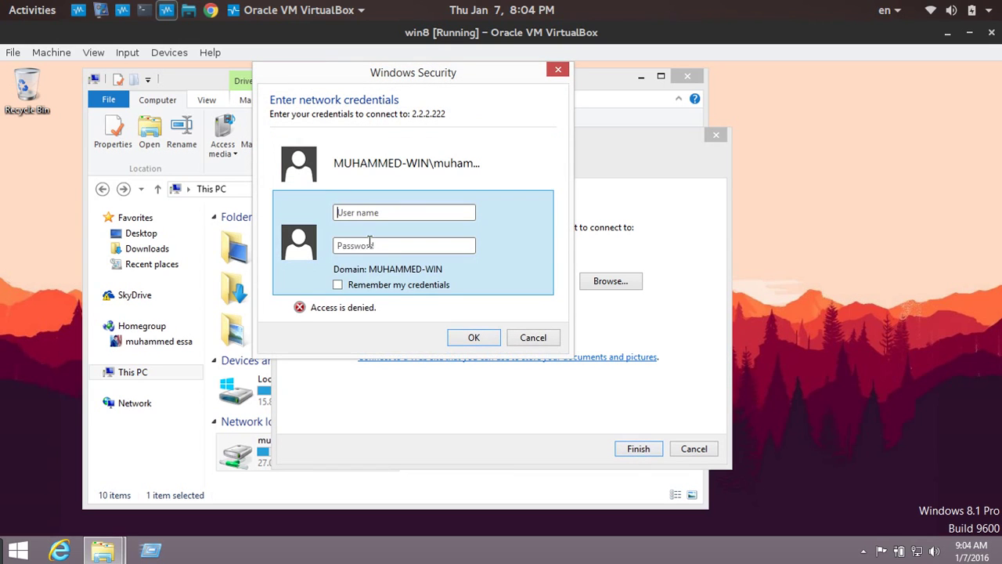
text(ali)
key(Tab)
text(****)
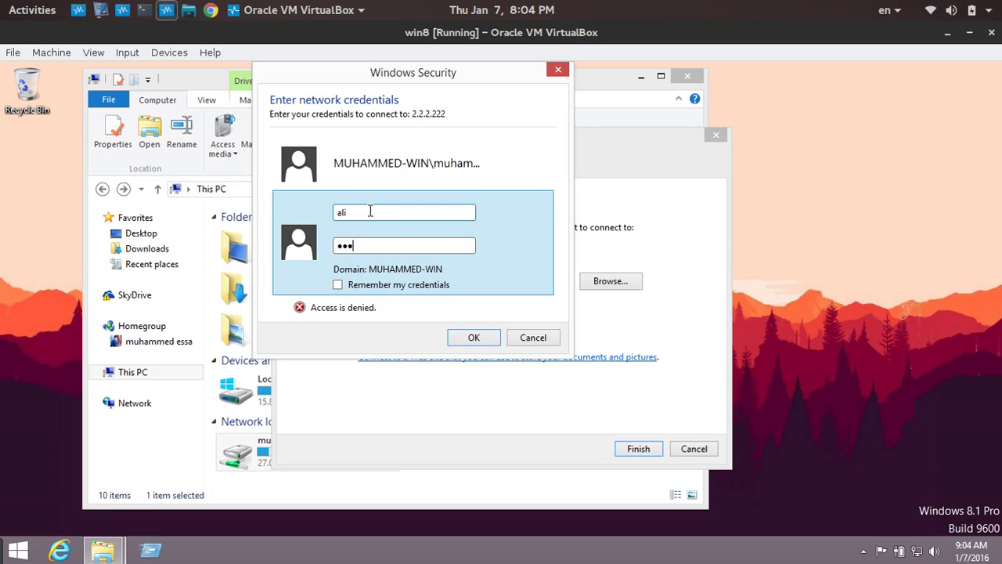
key(Return)
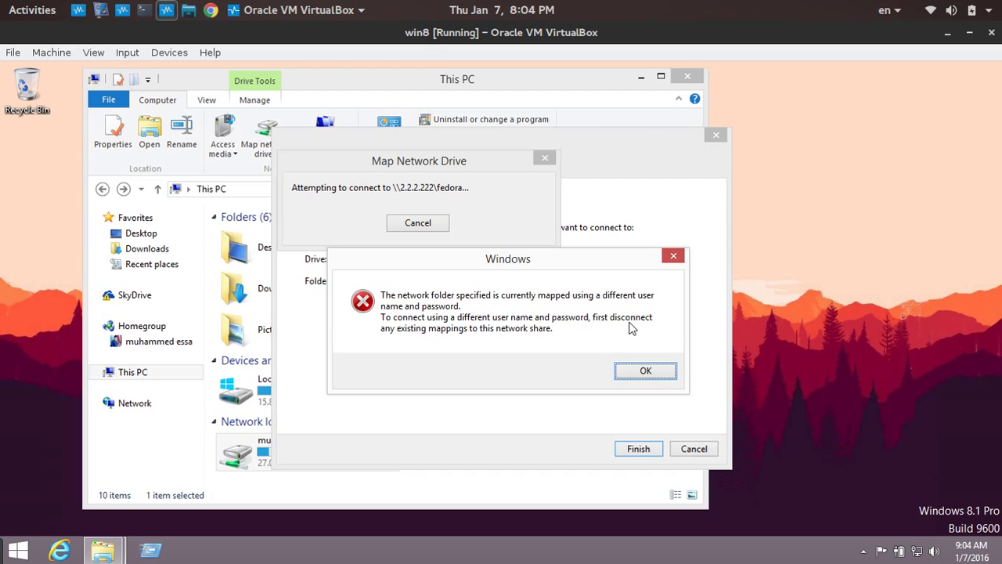
click(649, 371)
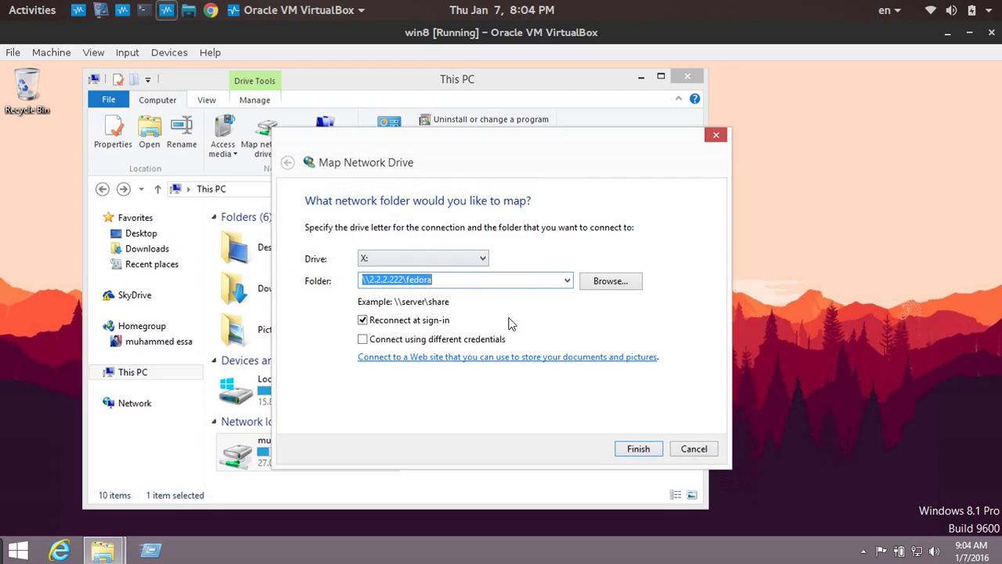
click(654, 448)
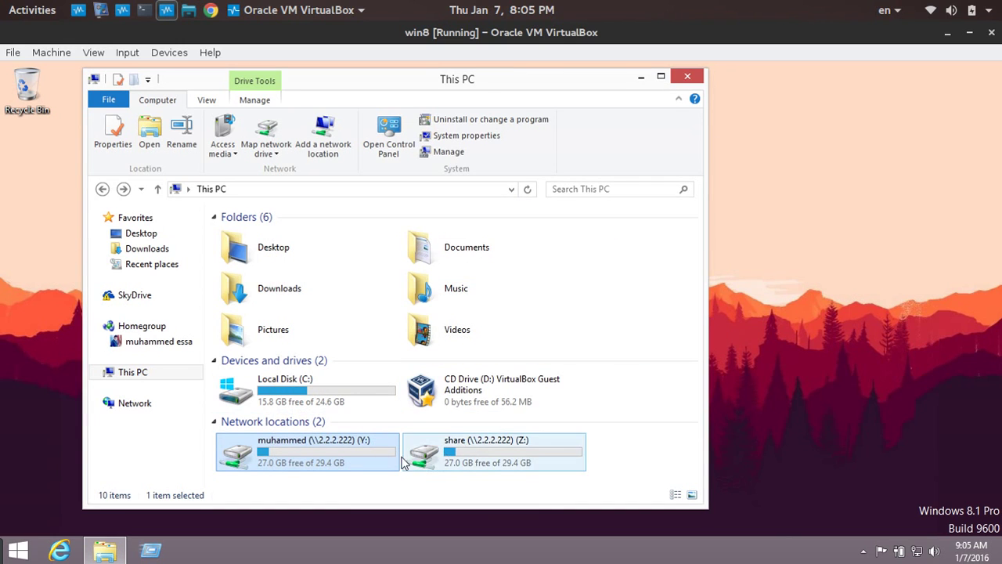
Disconnect the existing Y: network drive from This PC.
right_click(258, 456)
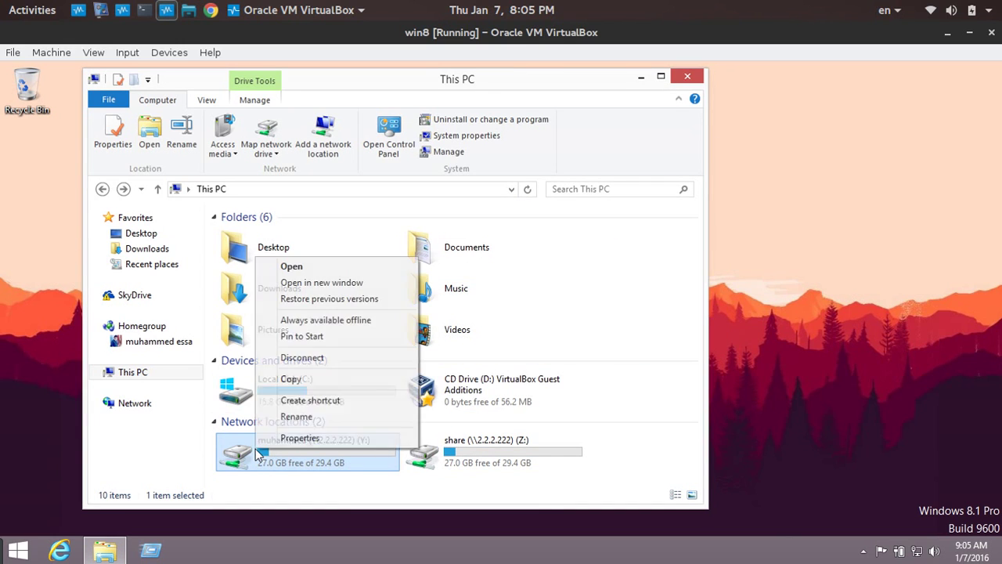
click(286, 354)
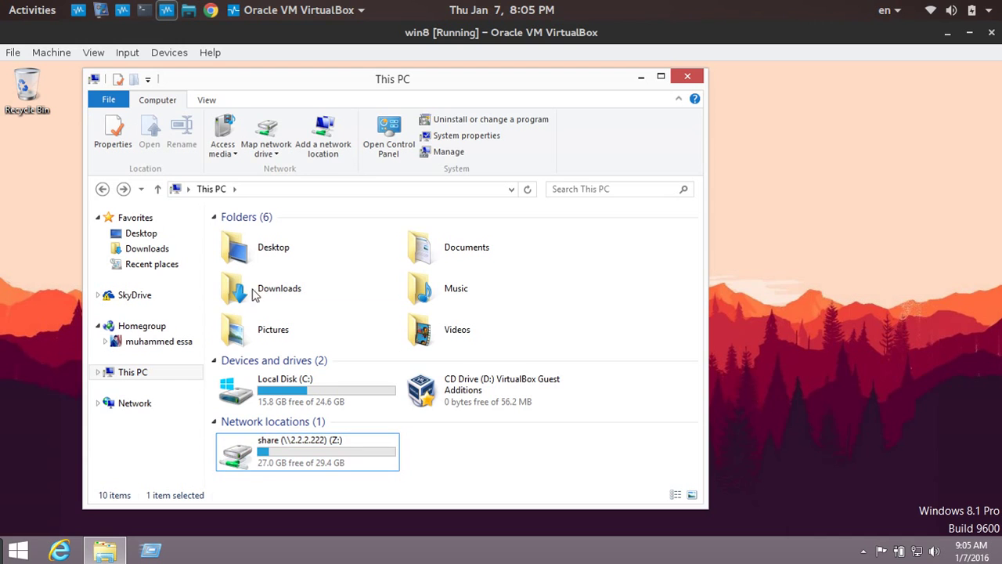
click(326, 138)
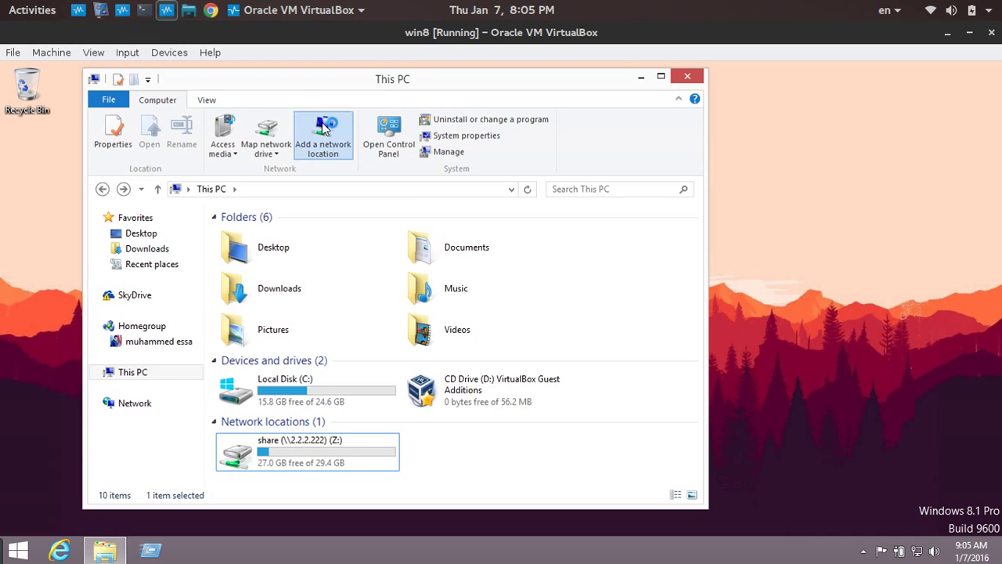
key(Escape)
Map a network drive to the pasted \\2.2.2.222\fedora path and submit the Samba user's credentials.
click(262, 149)
click(276, 169)
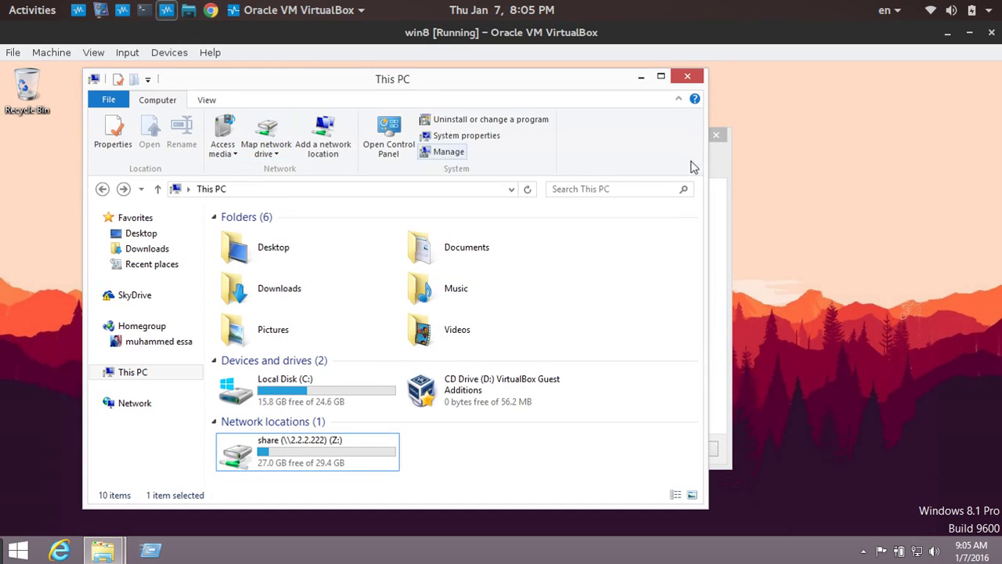
right_click(362, 280)
click(417, 343)
click(640, 451)
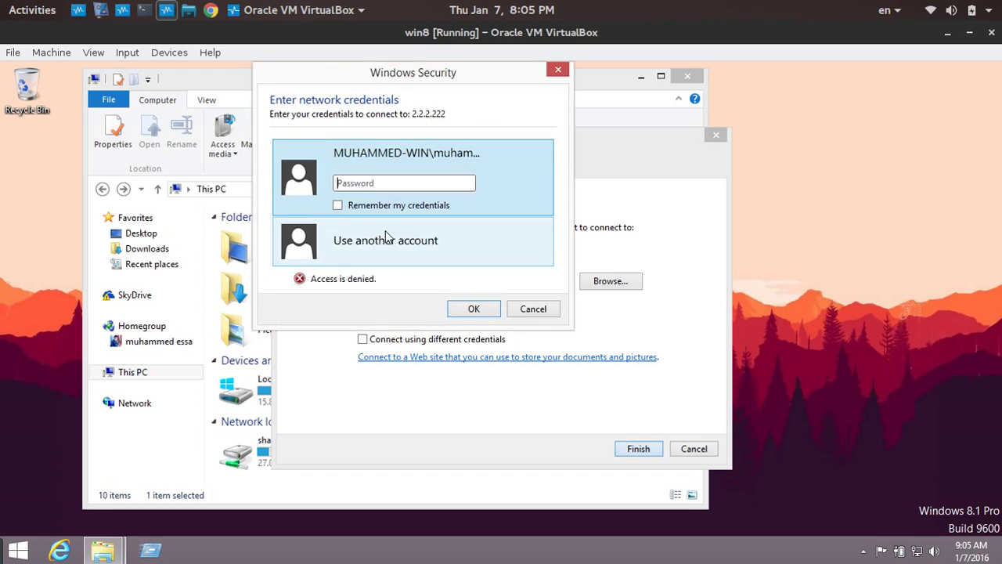
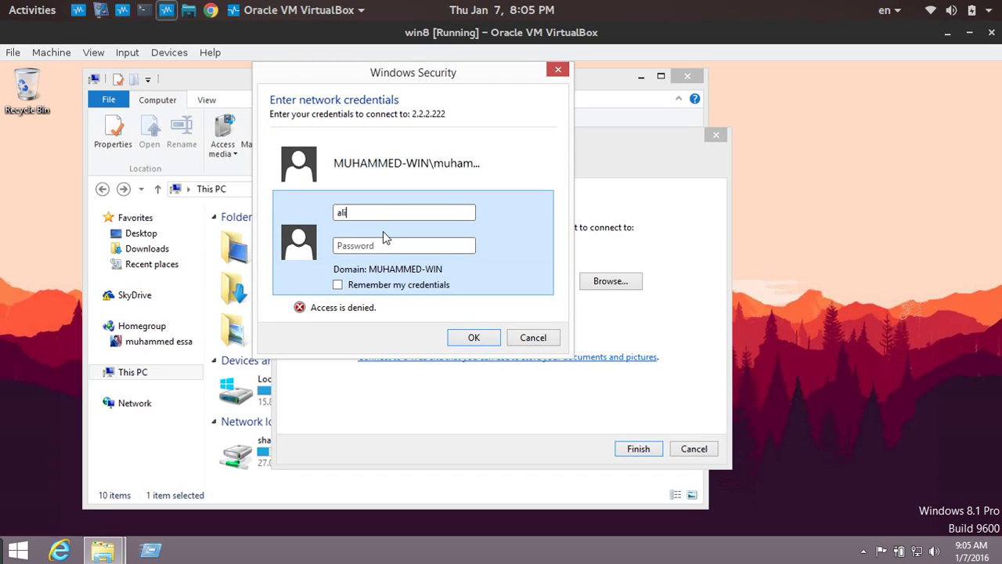
key(Tab)
key(Return)
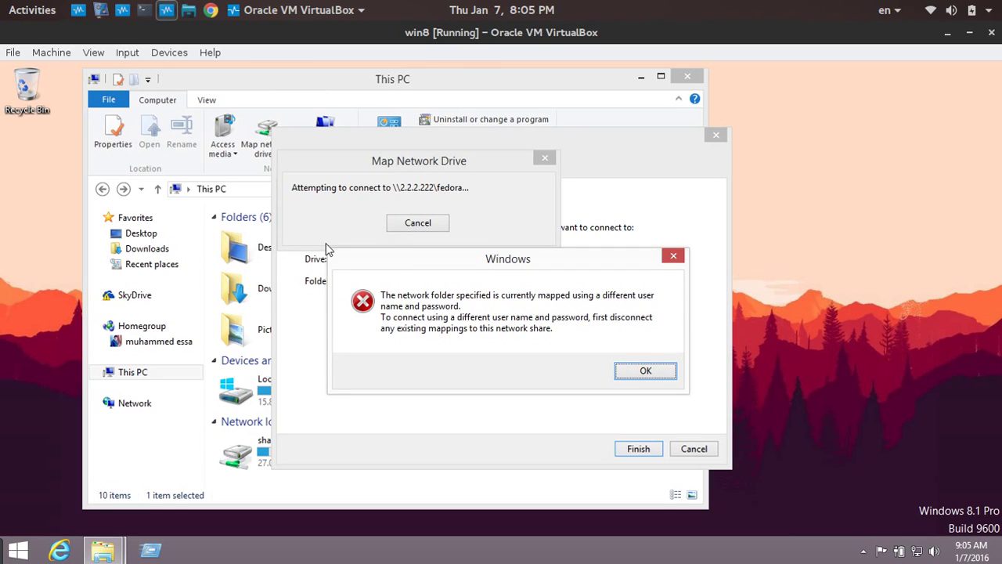
After the conflict error, enable Connect using different credentials and sign in with another account.
click(645, 372)
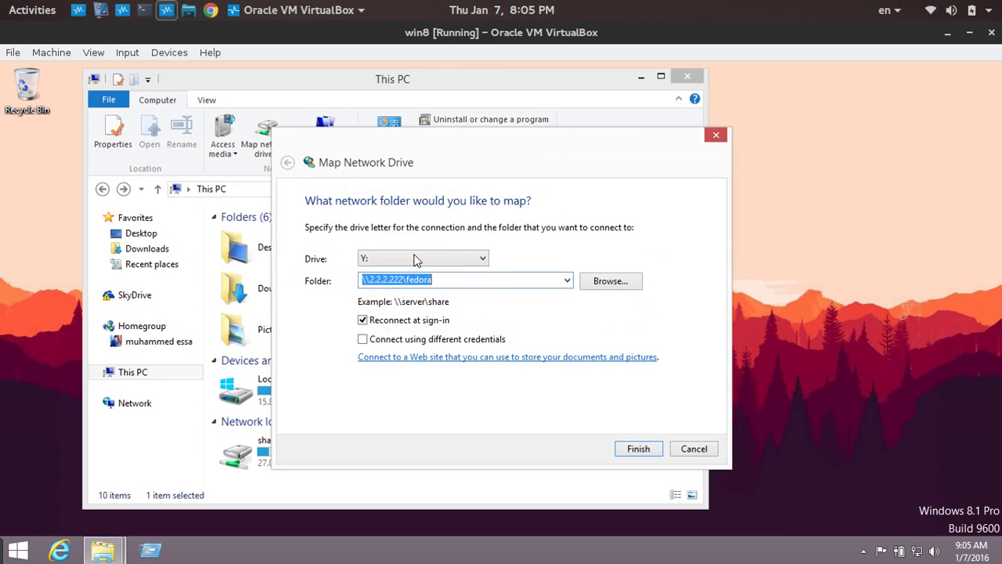
click(397, 339)
click(638, 448)
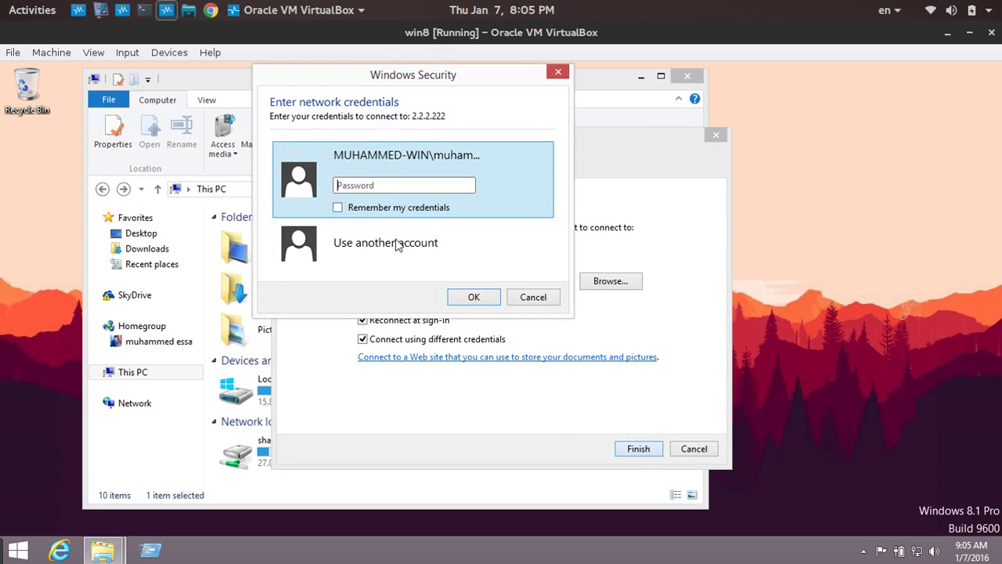
click(398, 245)
text(ali)
key(Tab)
text(1)
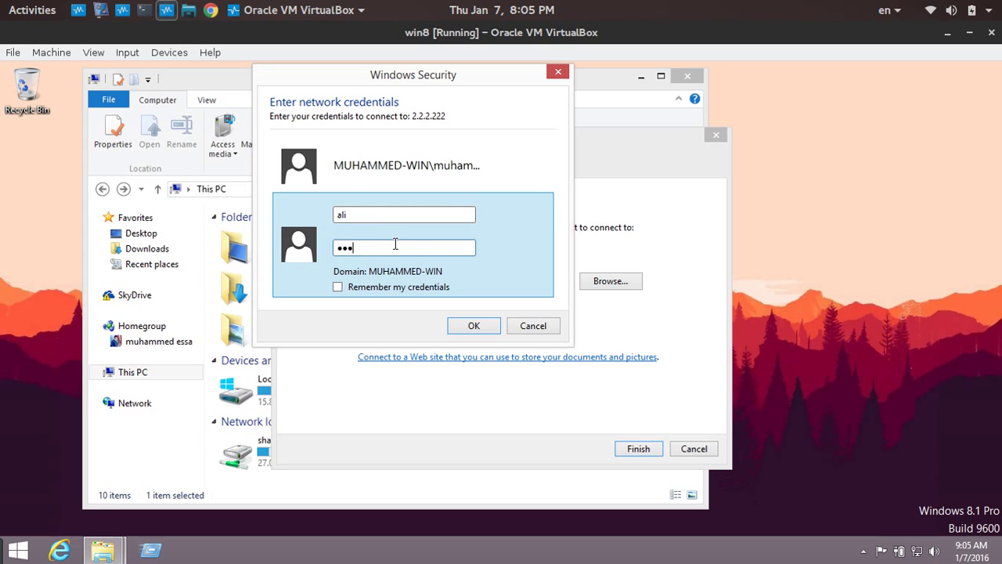
key(Return)
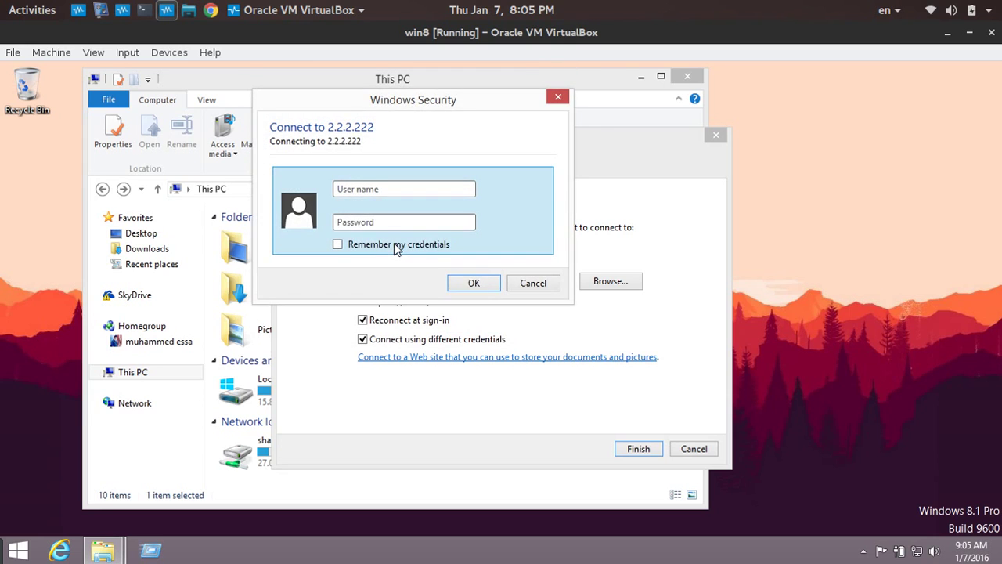
Resubmit the credentials, dismiss the conflict error again, and select the server part of the path.
key(Tab)
key(Return)
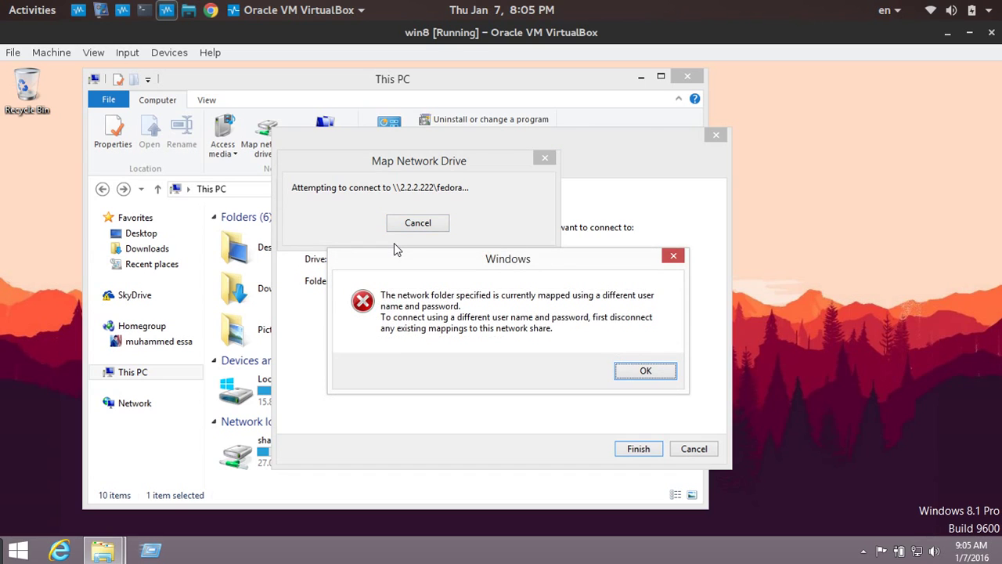
click(643, 371)
click(379, 280)
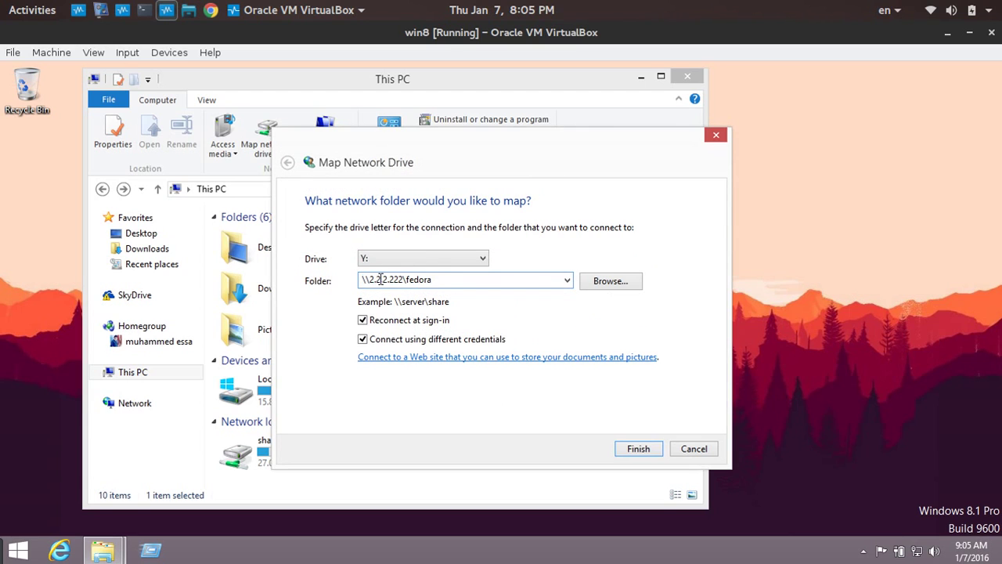
drag(369, 280, 468, 280)
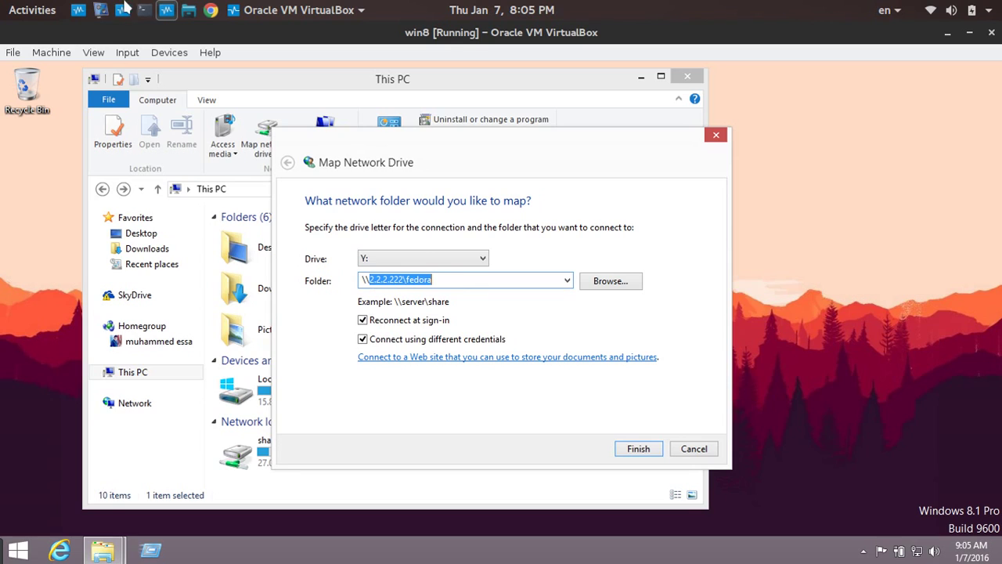
click(188, 10)
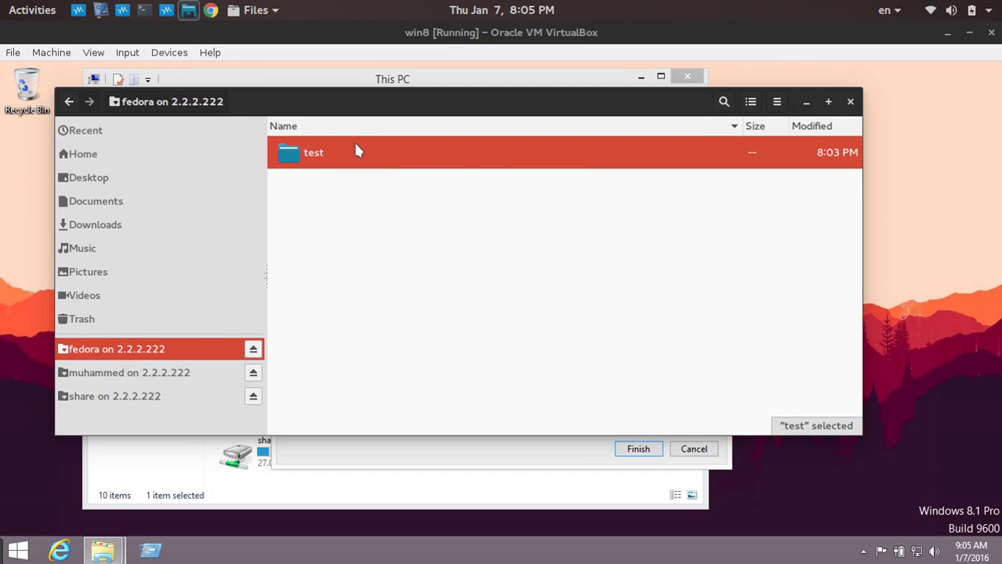
right_click(149, 349)
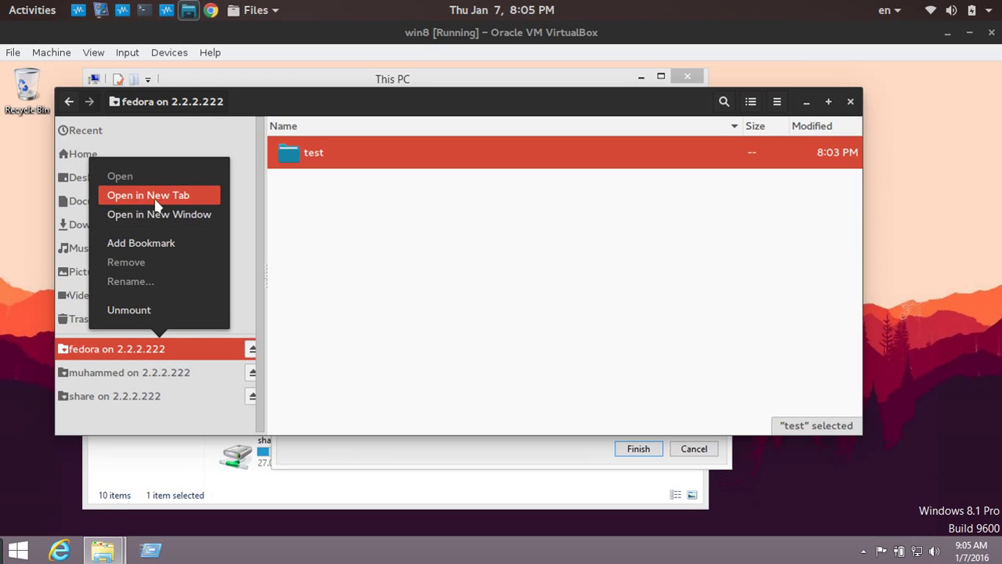
click(628, 237)
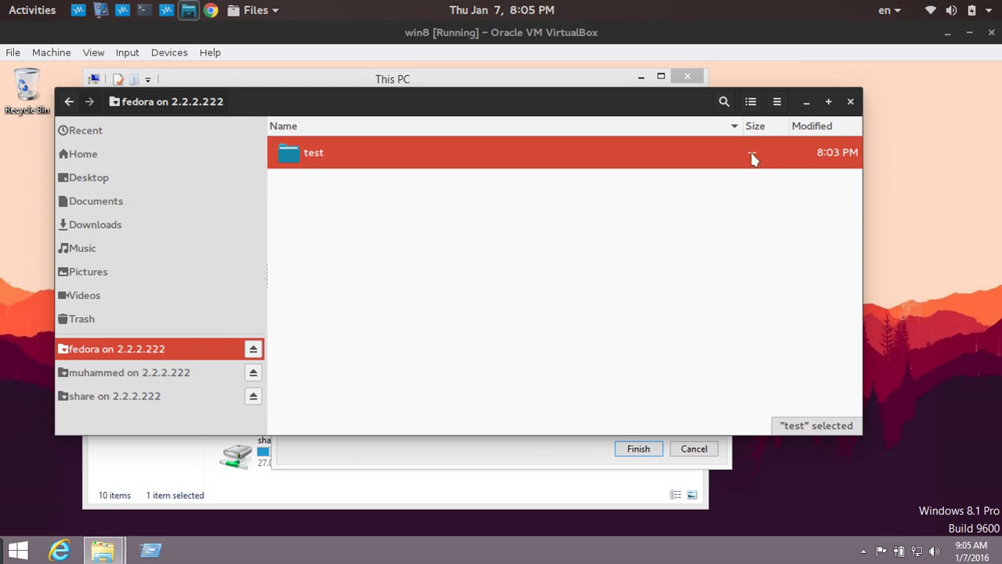
click(776, 101)
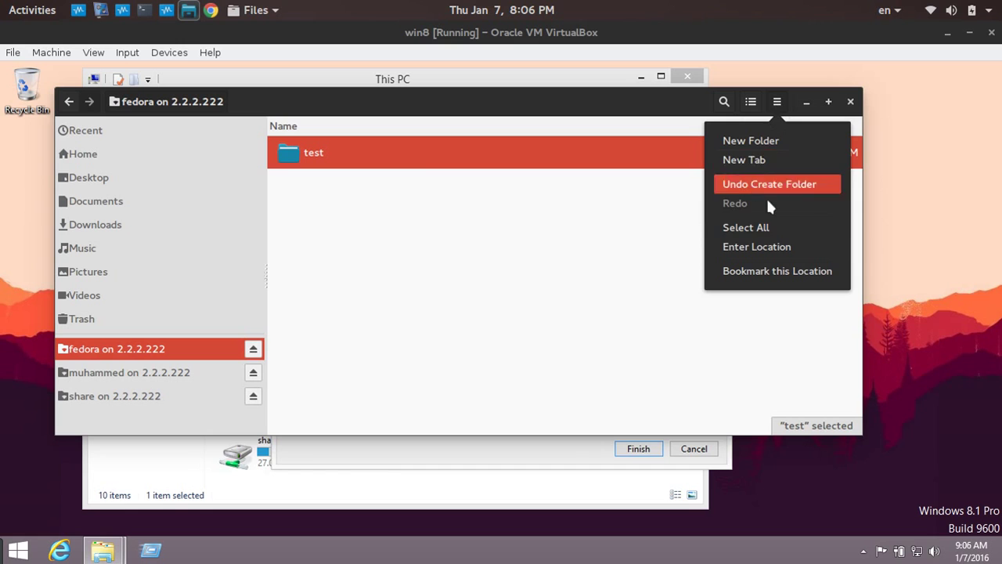
click(771, 247)
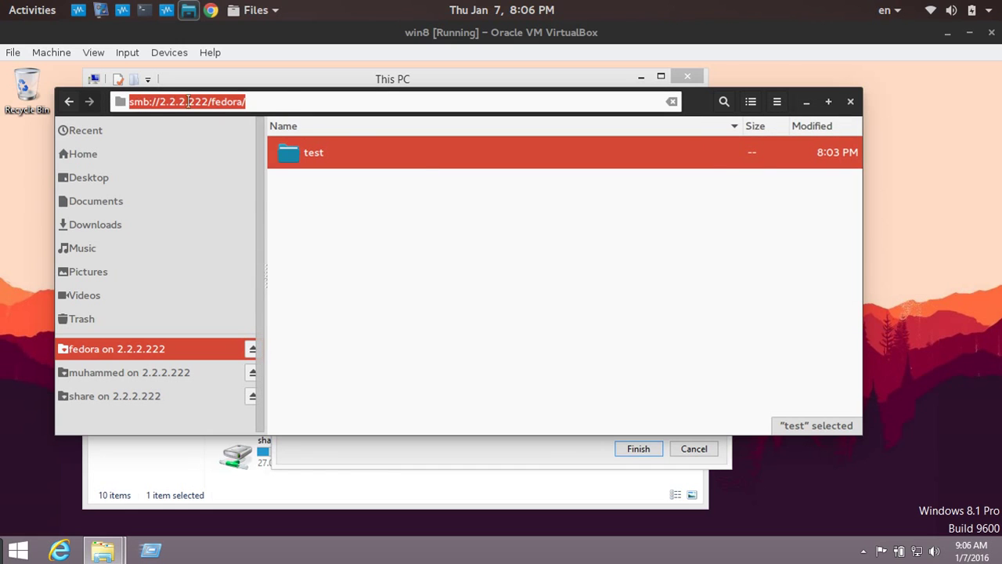
click(374, 304)
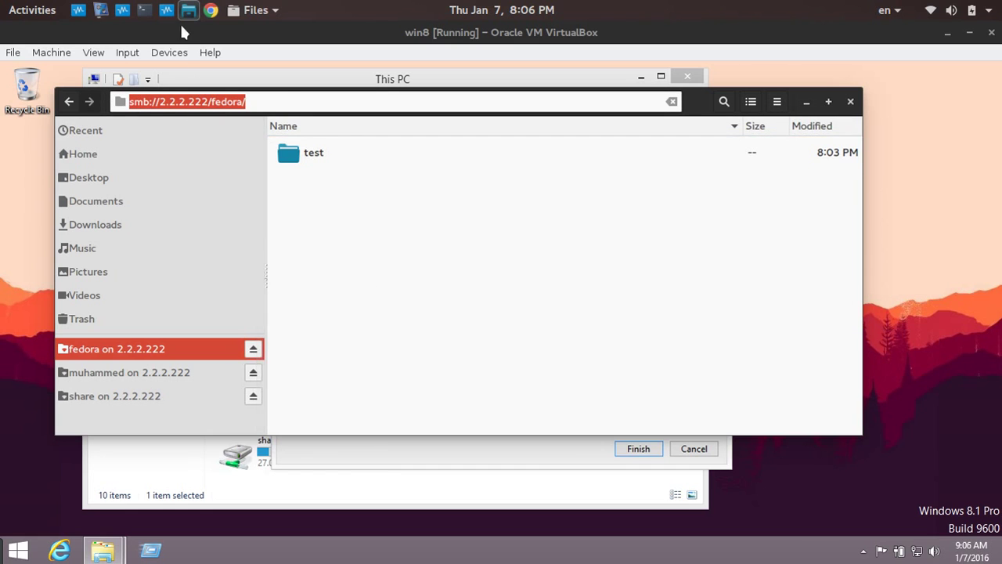
click(188, 10)
click(479, 279)
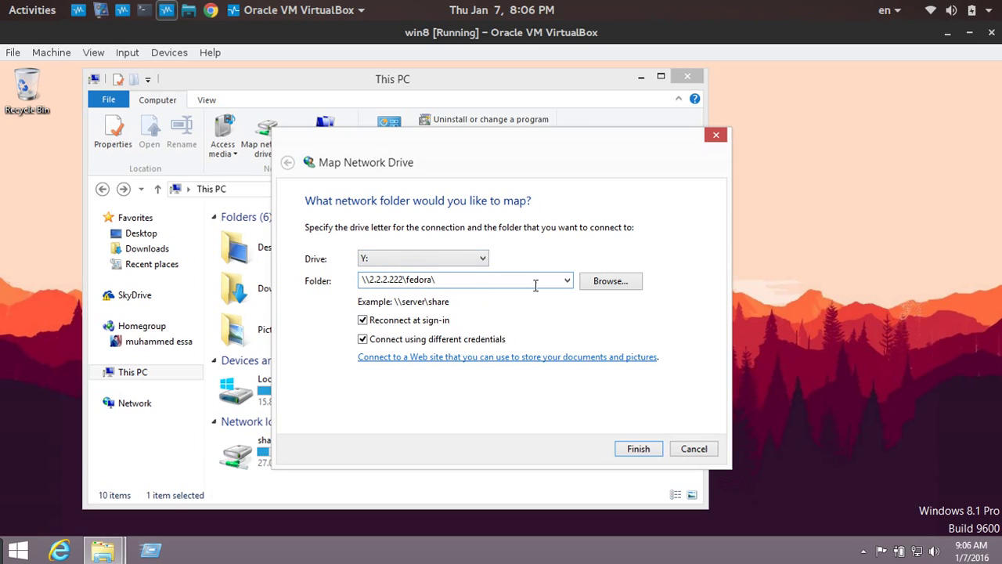
Retry the Y: mapping under another account, with Remember my credentials ticked.
click(638, 448)
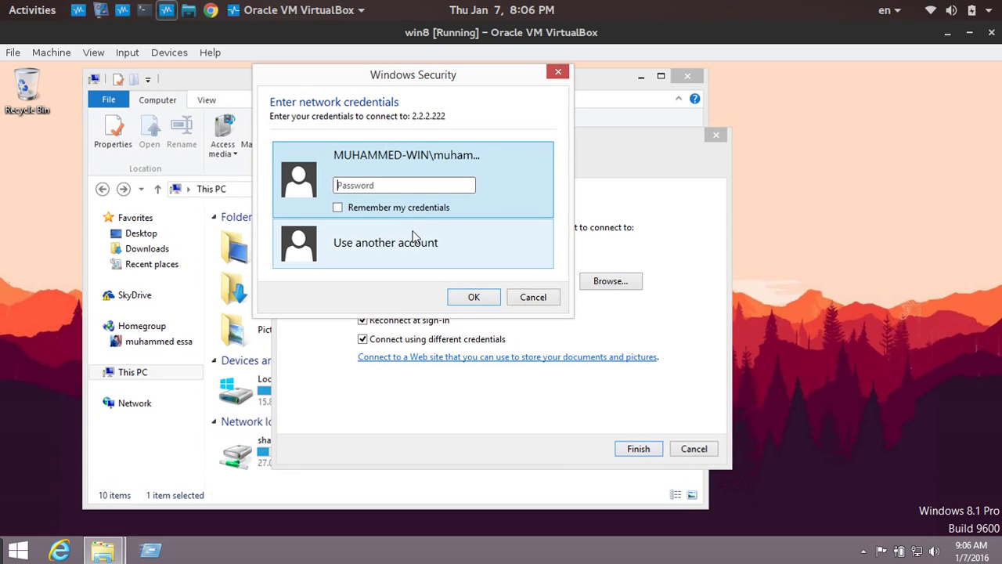
click(414, 237)
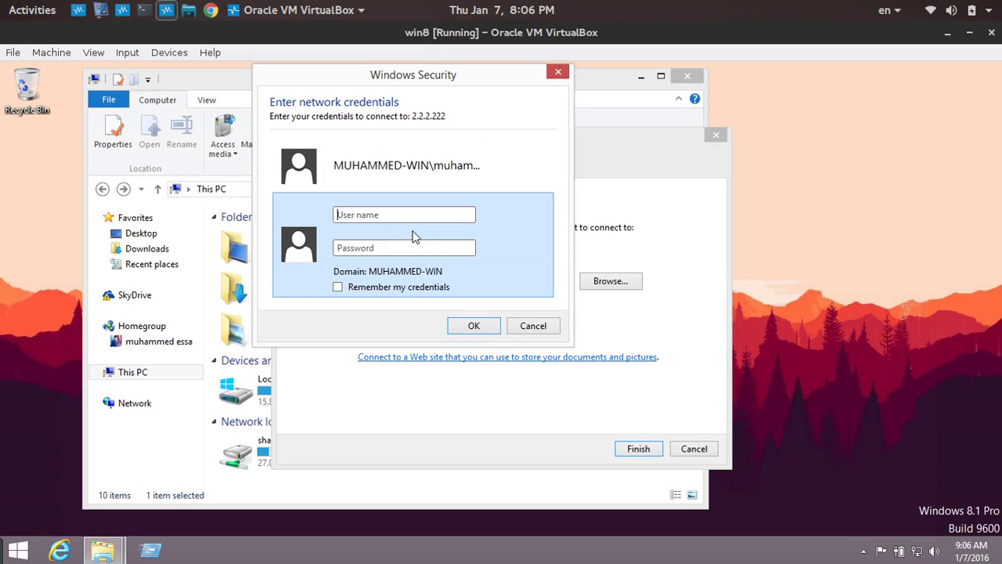
text(ali)
click(420, 248)
text(1)
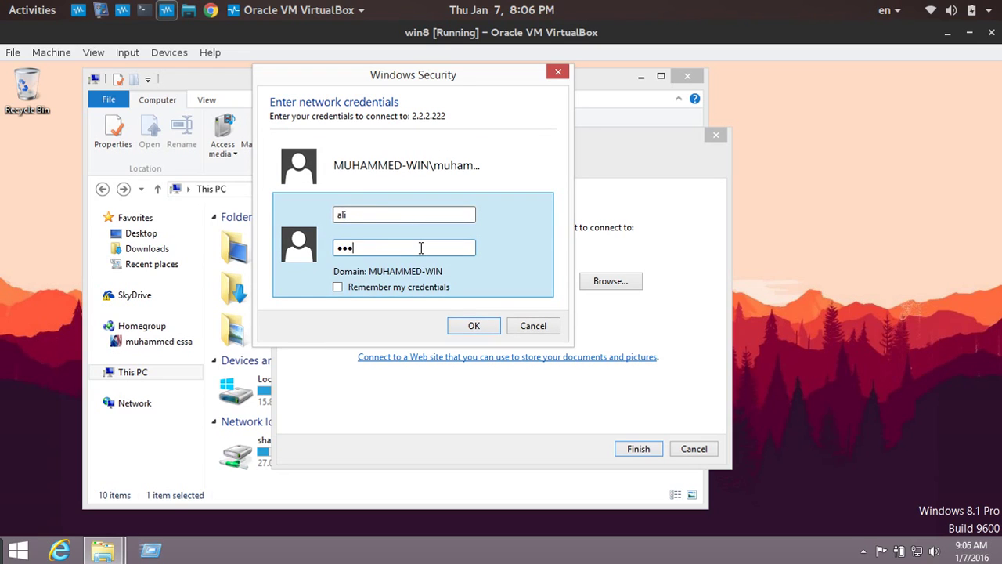
click(412, 292)
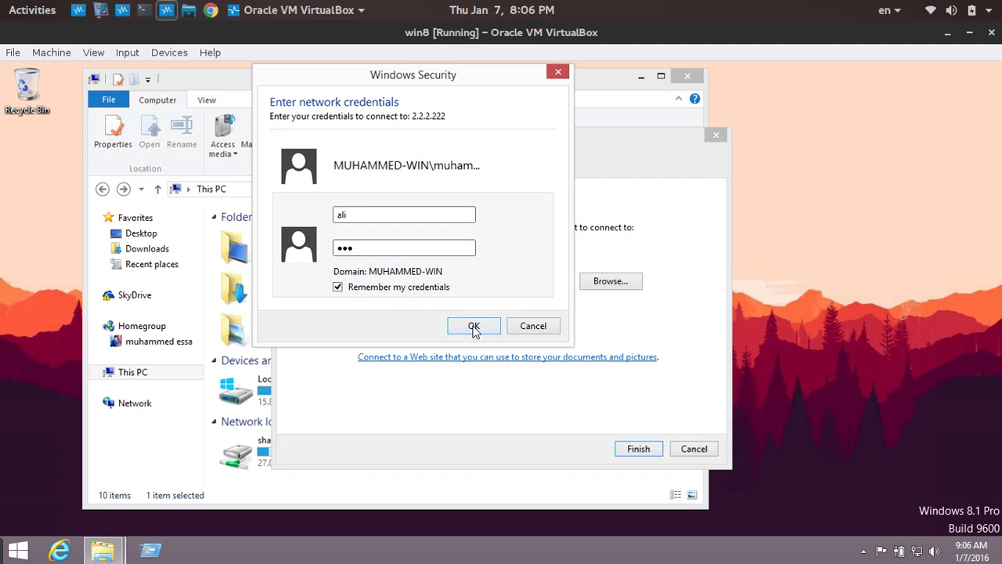
click(473, 327)
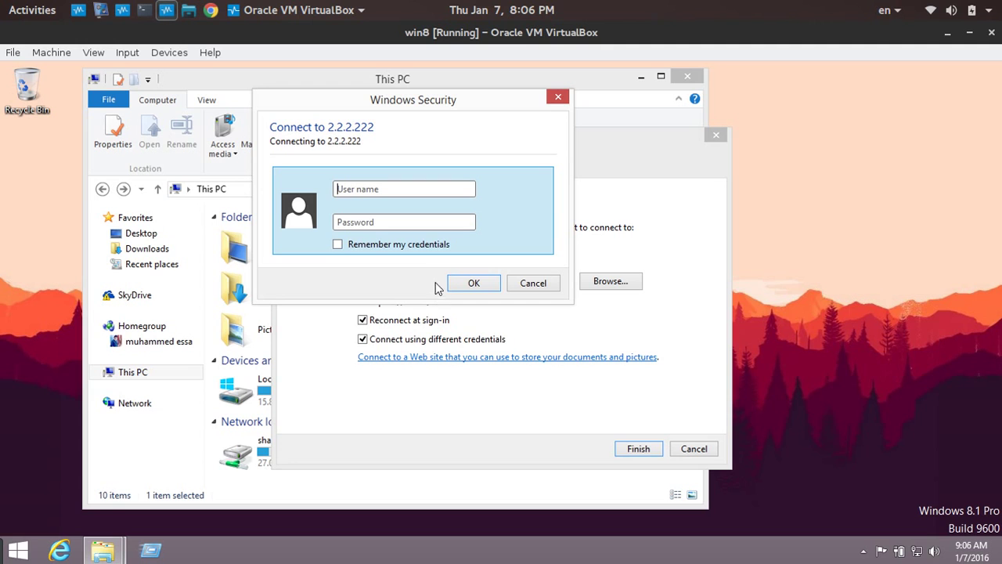
click(144, 10)
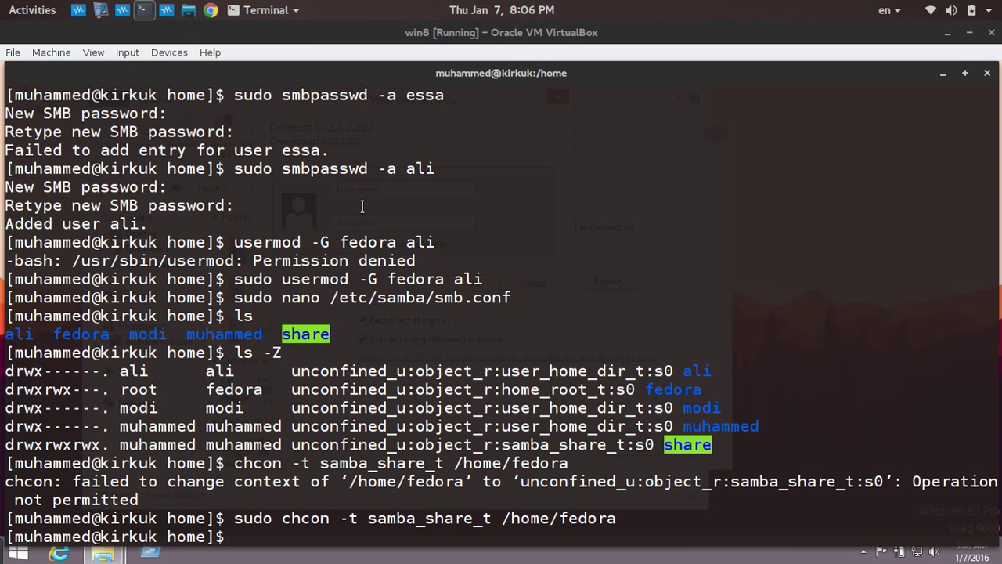
Recall 'systemctl restart smb' from the command history and run it, entering the password at the polkit prompt.
key(Up)
key(Up)
key(Up)
key(Up)
key(Up)
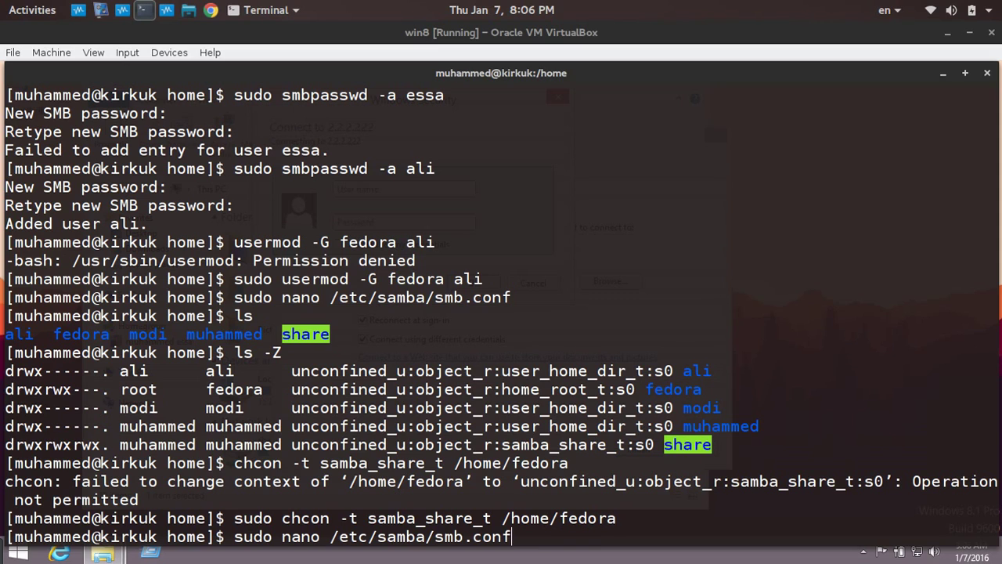
key(Up)
key(Down)
key(Down)
key(Down)
key(Down)
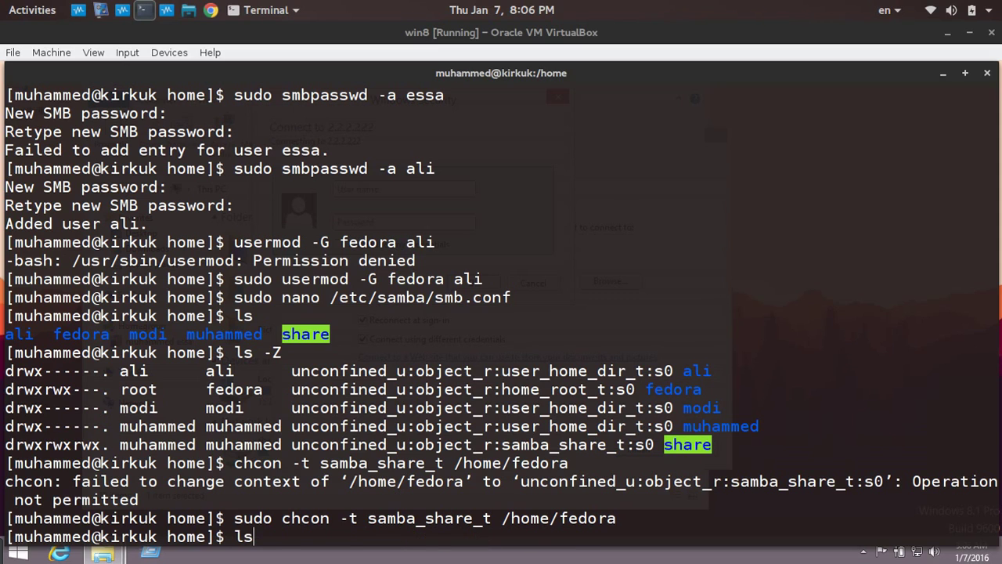
key(Down)
key(Down)
key(Up)
key(Up)
key(Up)
key(Up)
key(Up)
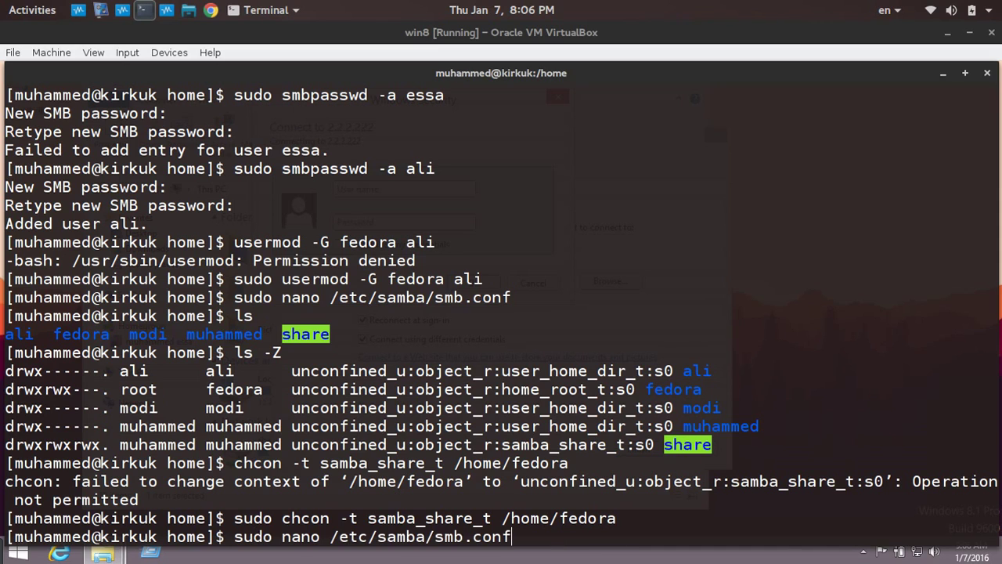
key(Up)
key(Up)
key(Up)
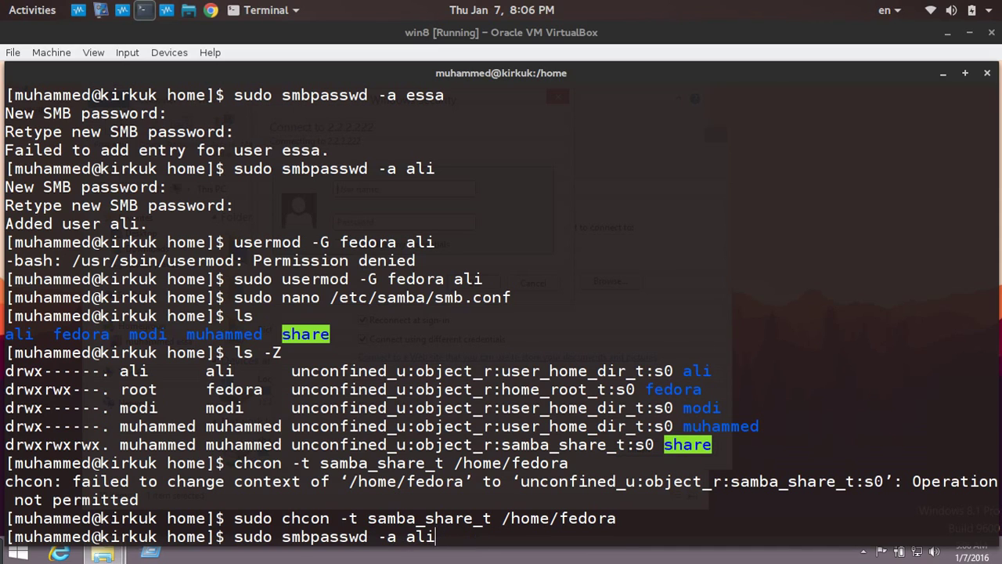
key(Up)
key(Up)
key(Up)
key(Up)
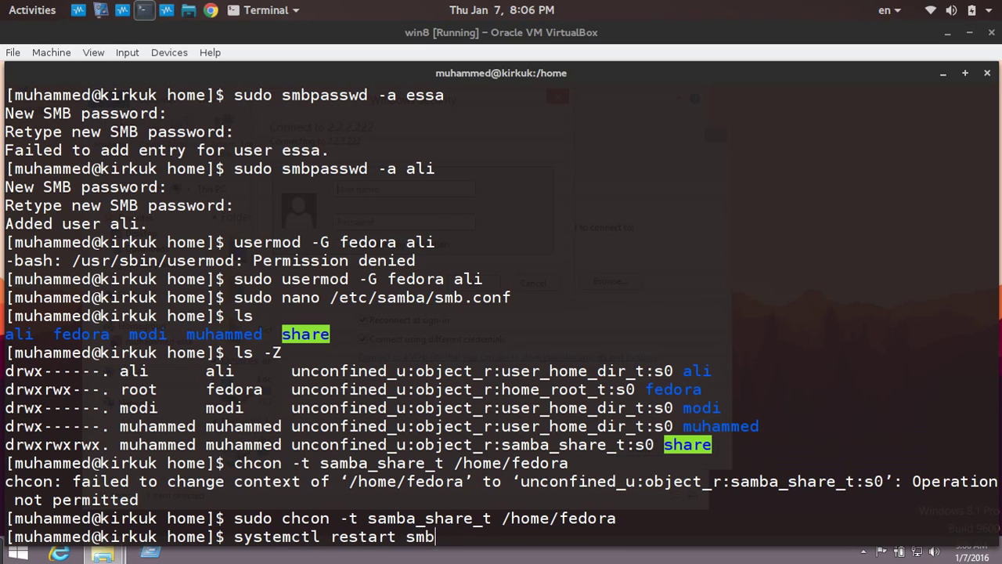
key(Return)
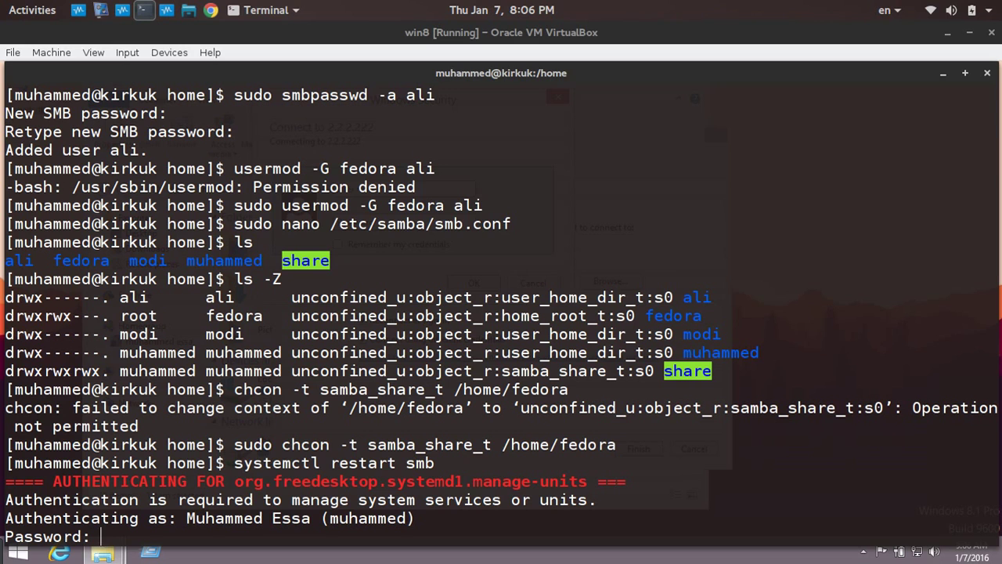
key(Return)
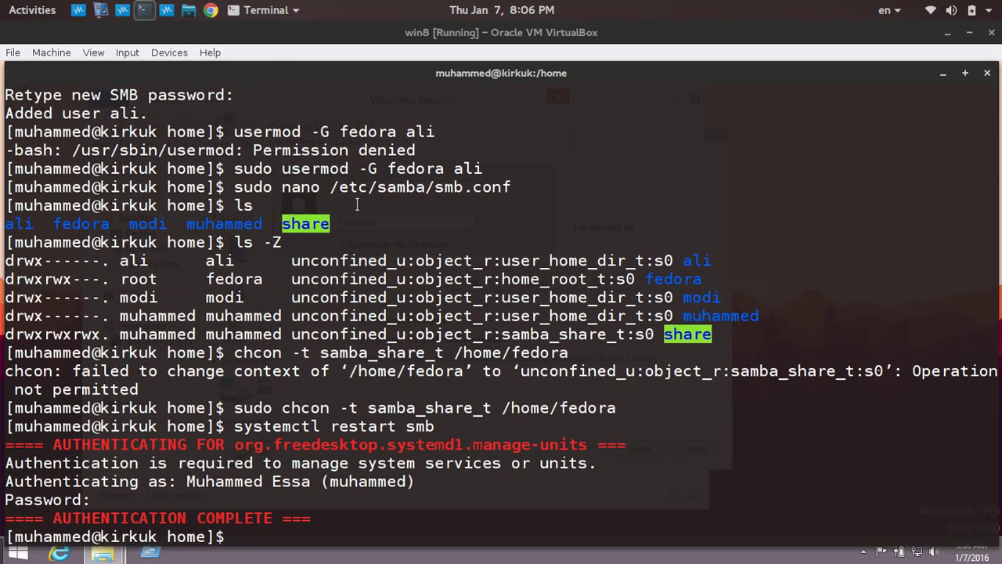
In the win8 VM, submit the account user name for \\2.2.2.222\fedora and dismiss the already-mapped error.
mouse_move(130, 10)
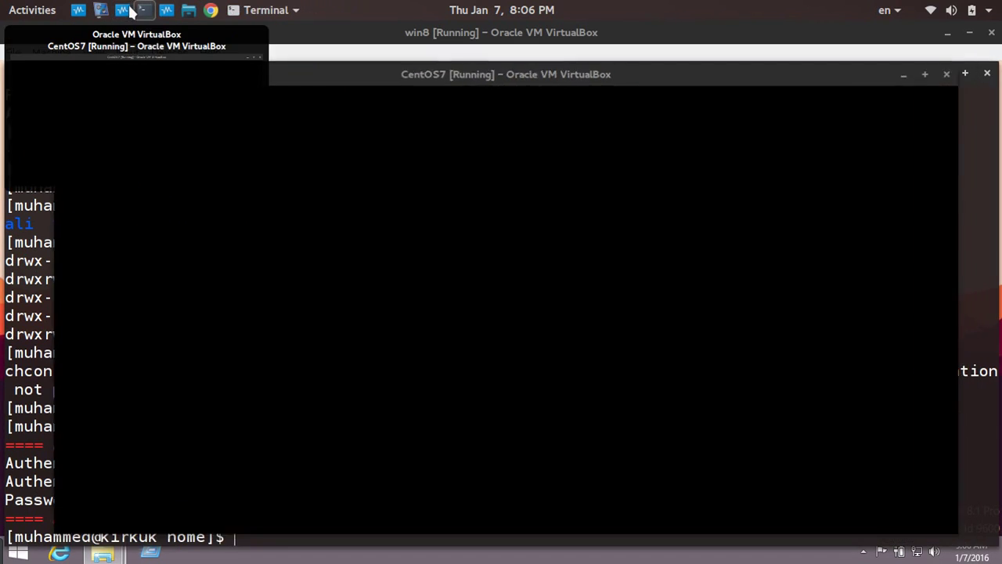
click(171, 11)
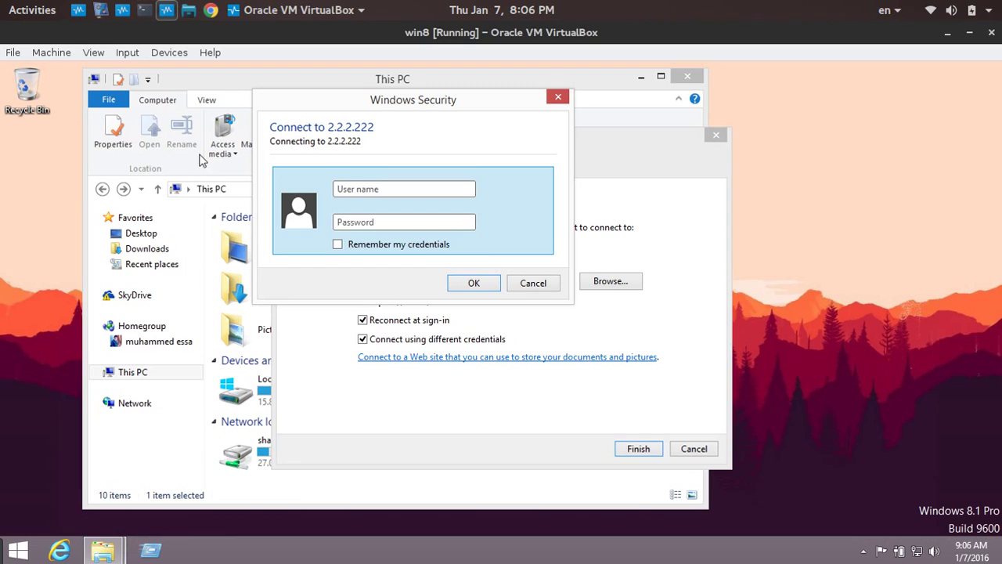
click(421, 194)
key(Return)
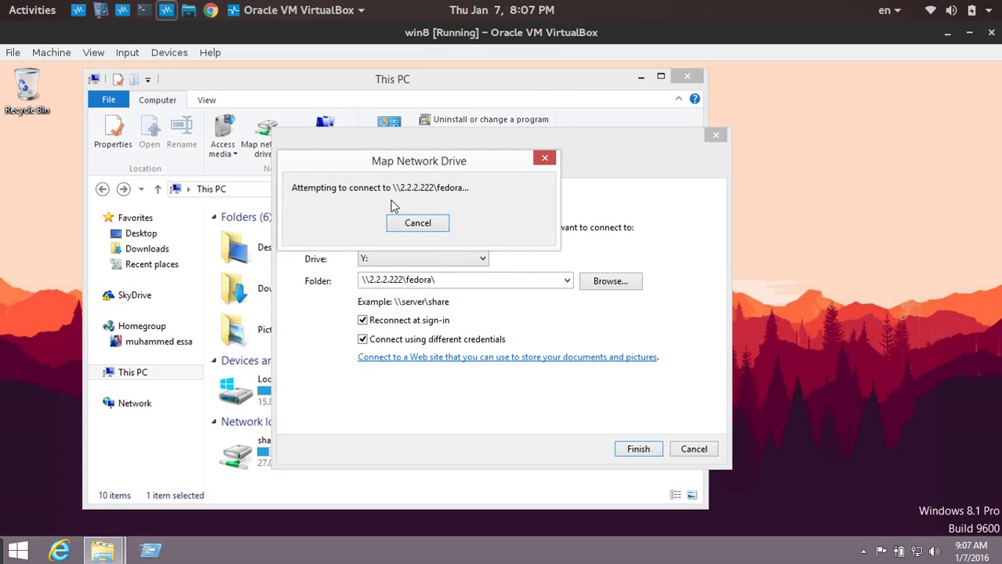
click(642, 370)
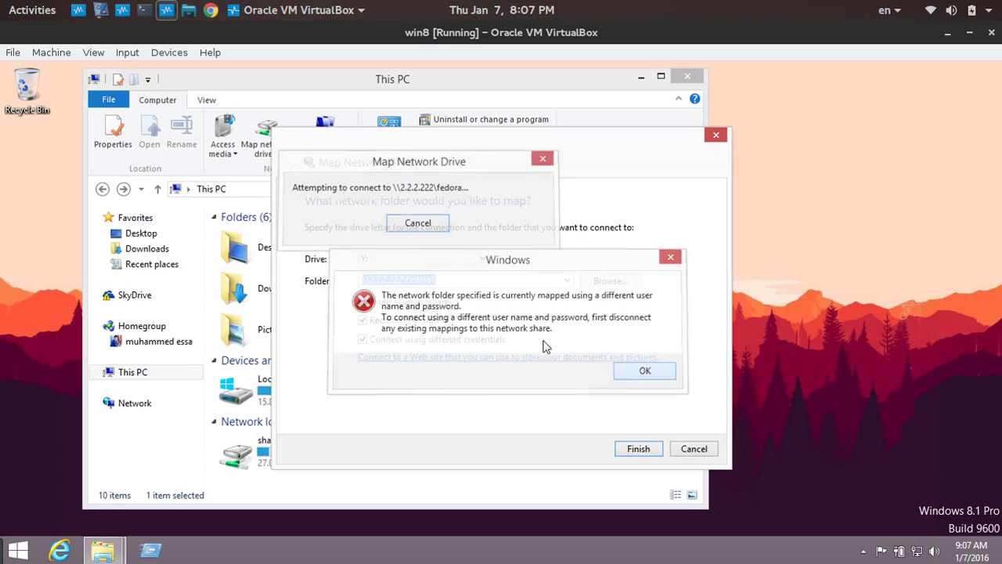
click(102, 10)
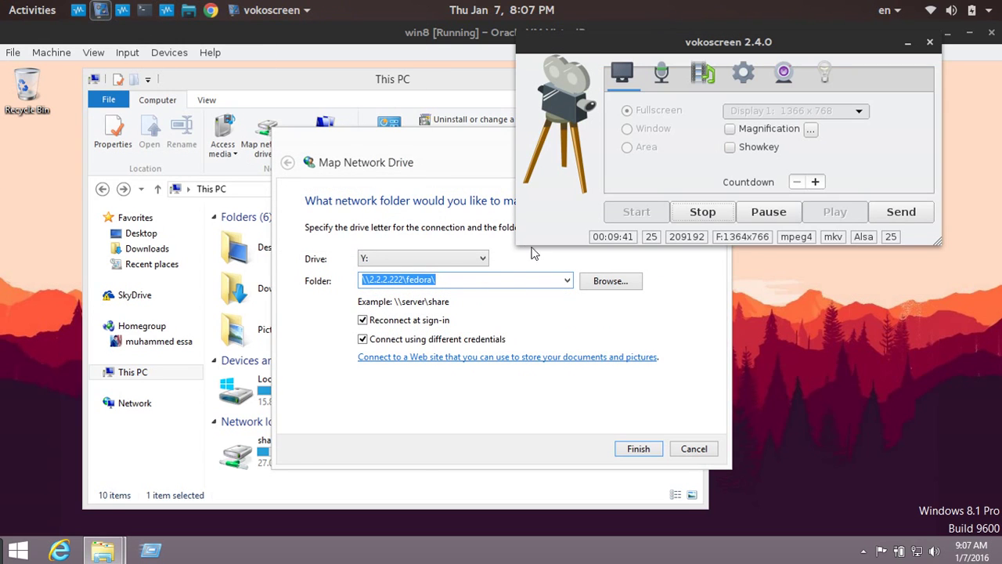
Select fedora (Z:) in This PC and check the share at smb://2.2.2.222/fedora/ in host Files.
click(765, 212)
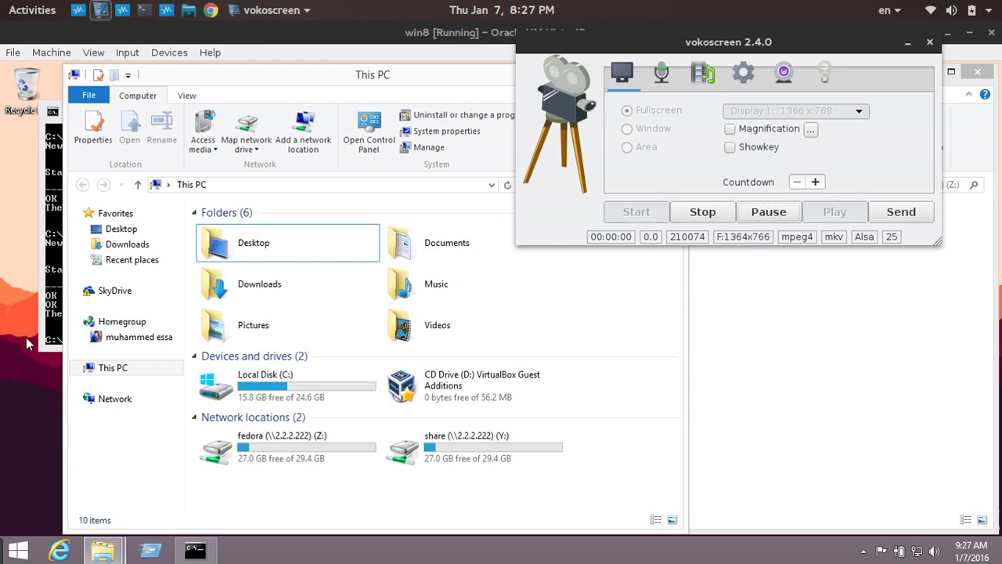
click(10, 355)
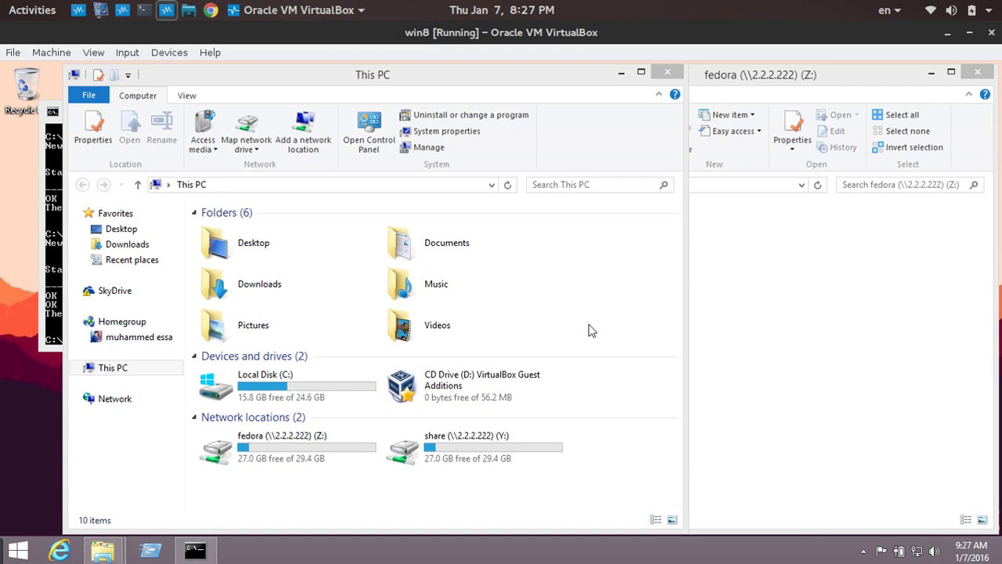
click(278, 444)
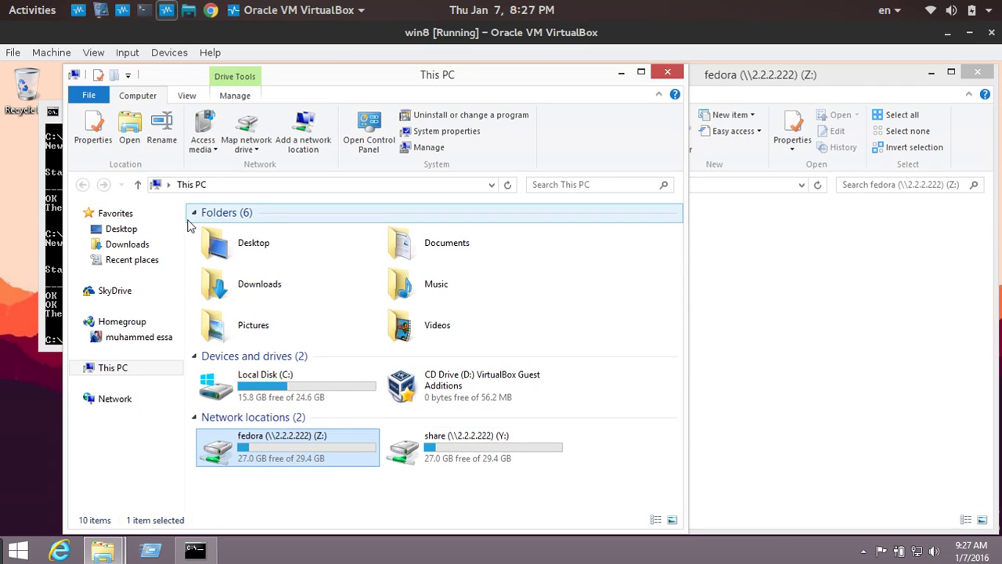
click(188, 10)
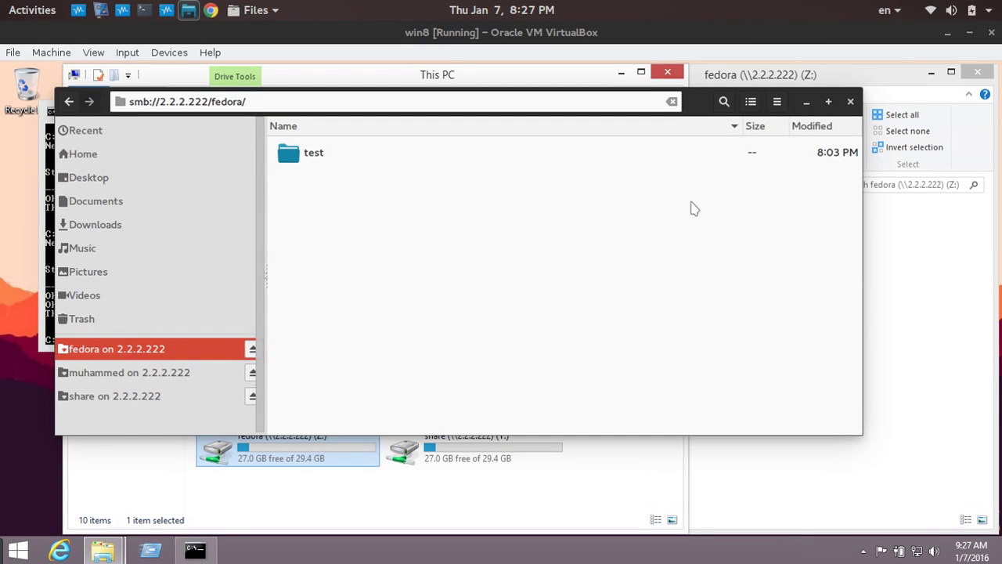
click(807, 101)
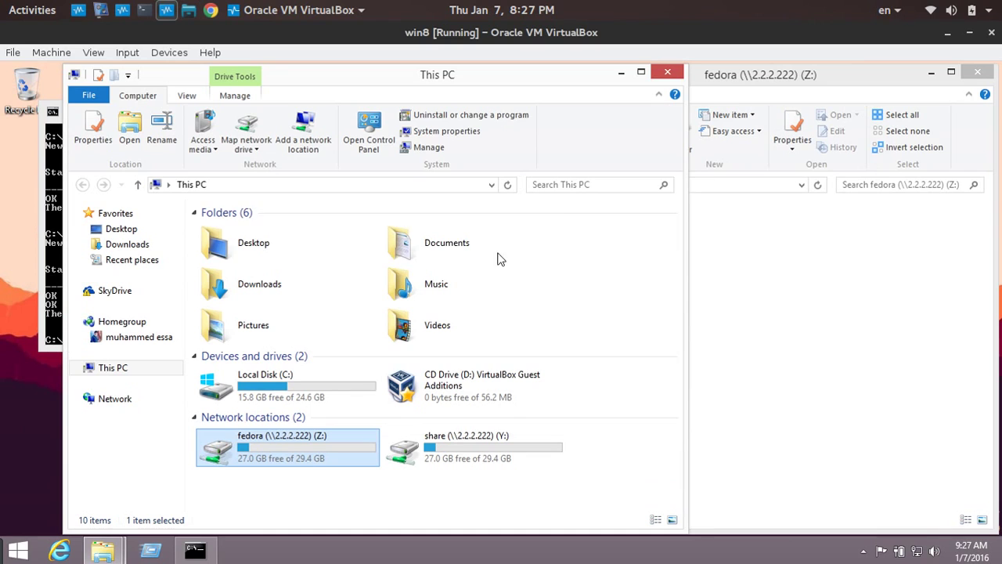
Open fedora (Z:), create a new folder named fgdgfd beside test, then go back to This PC.
double_click(286, 454)
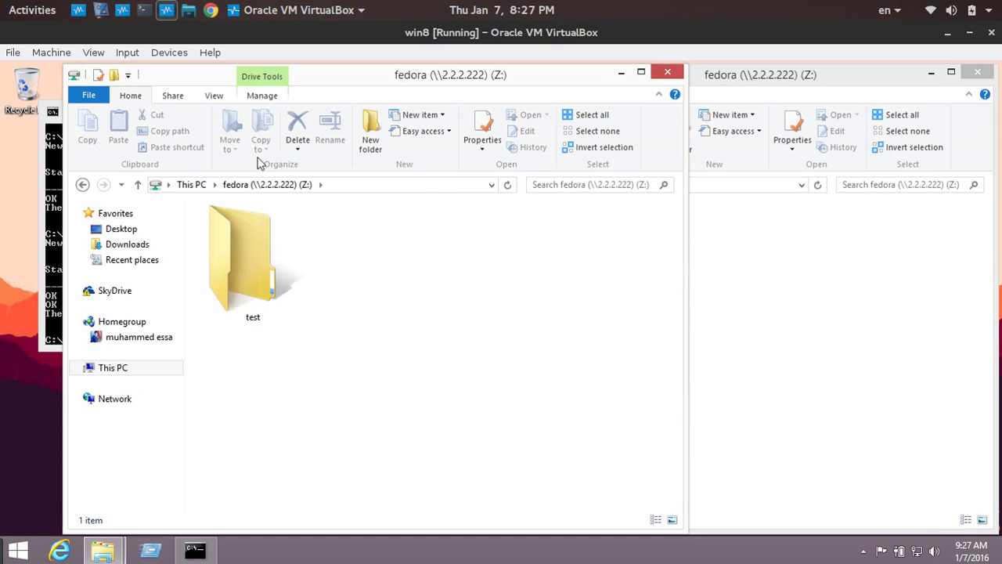
right_click(317, 260)
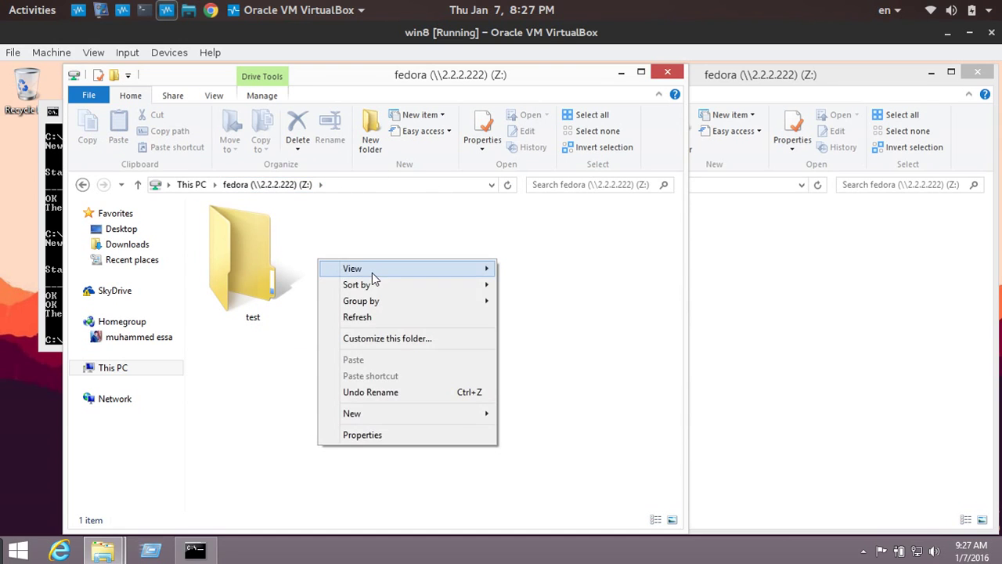
mouse_move(400, 413)
click(532, 412)
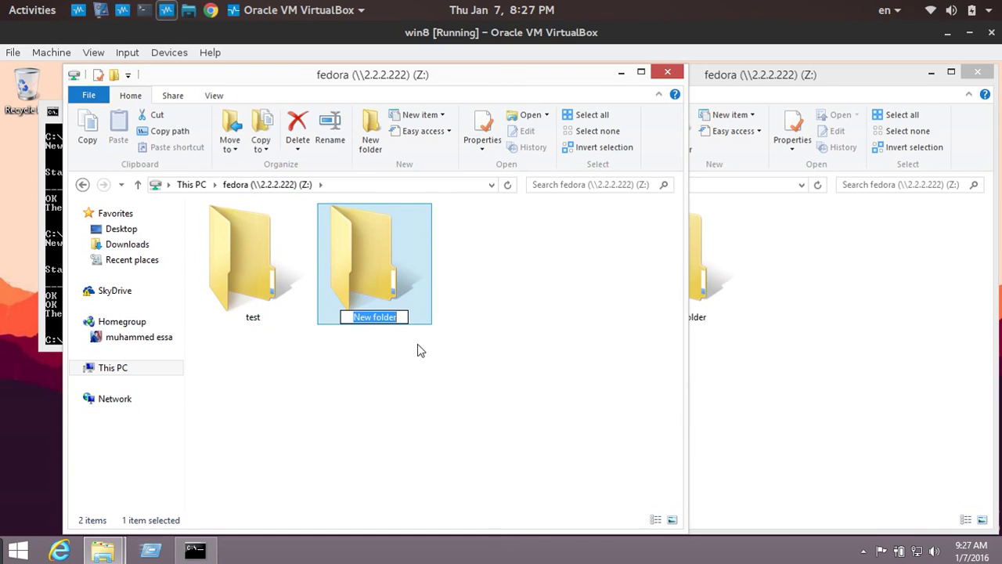
text(fgdgfd)
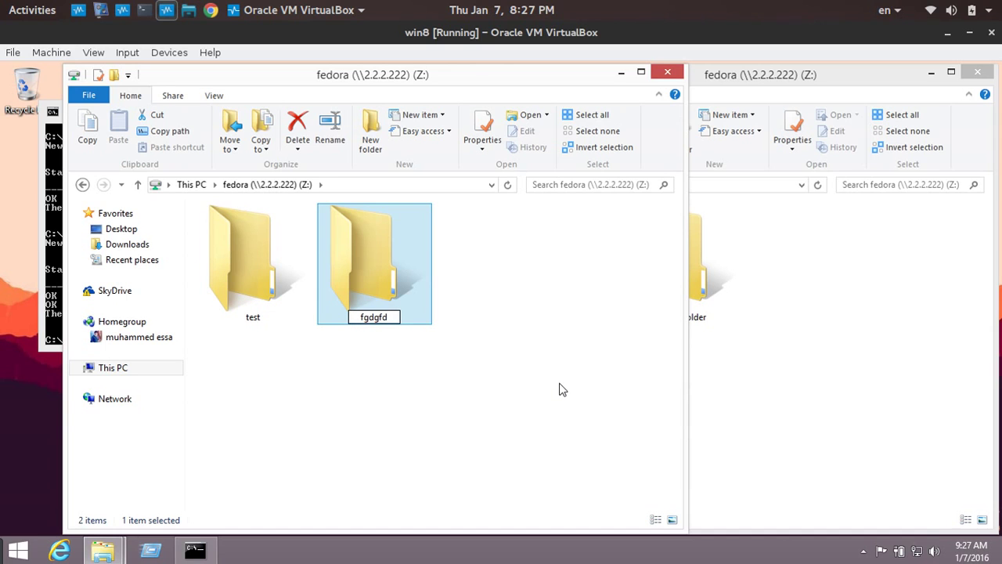
click(457, 335)
click(825, 315)
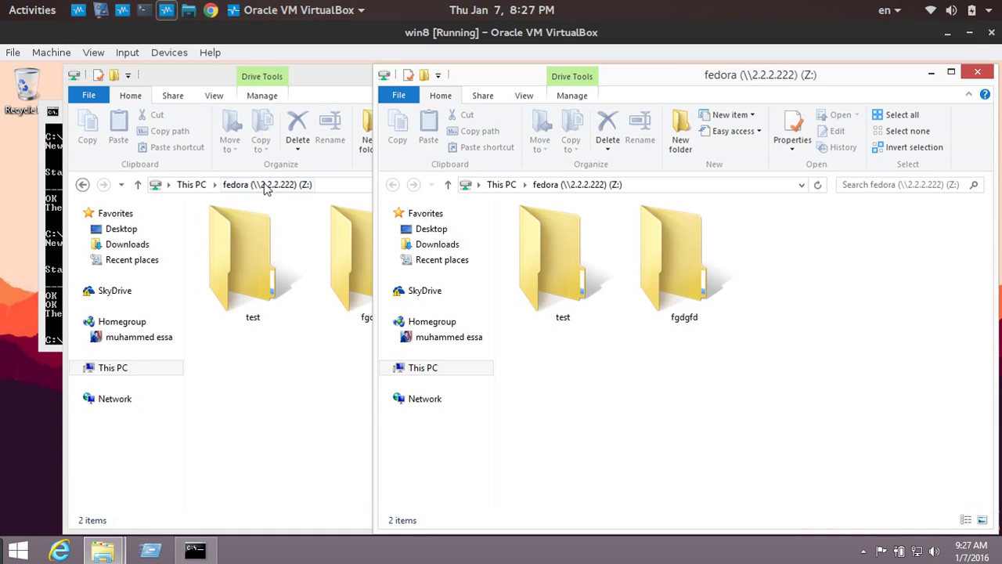
click(119, 368)
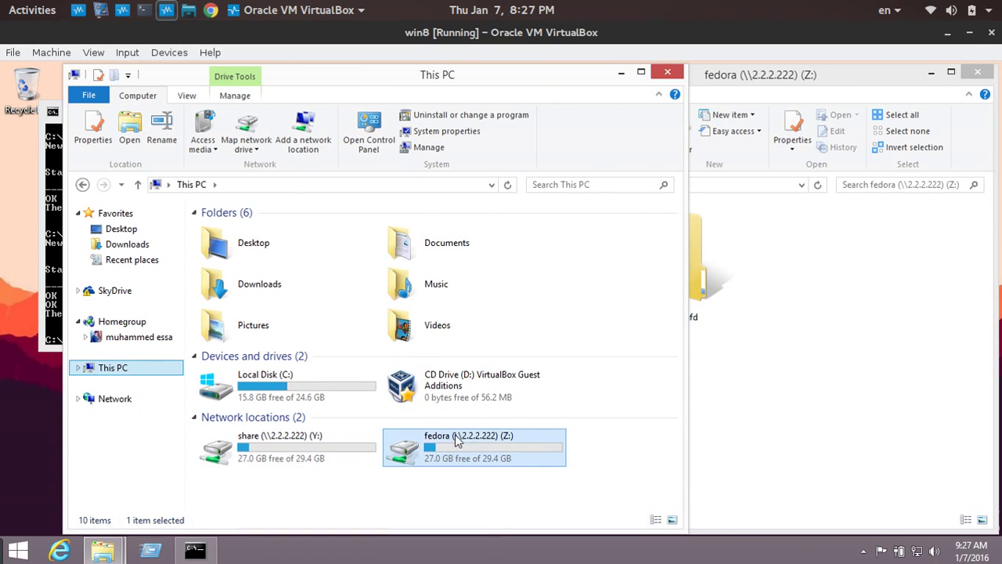
Select the share (Y:) and fedora (Z:) drives in This PC.
click(58, 305)
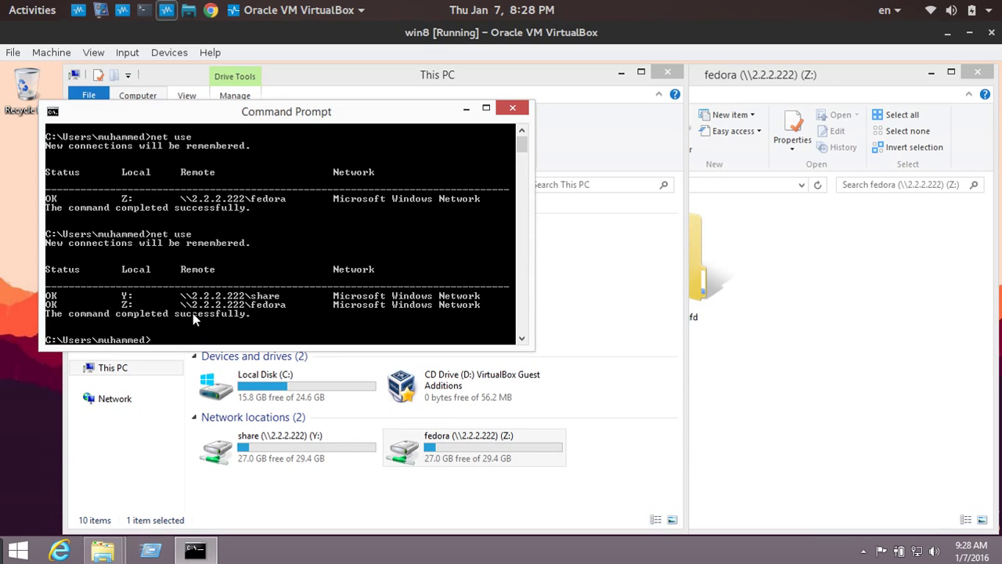
click(417, 507)
click(247, 455)
mouse_move(248, 456)
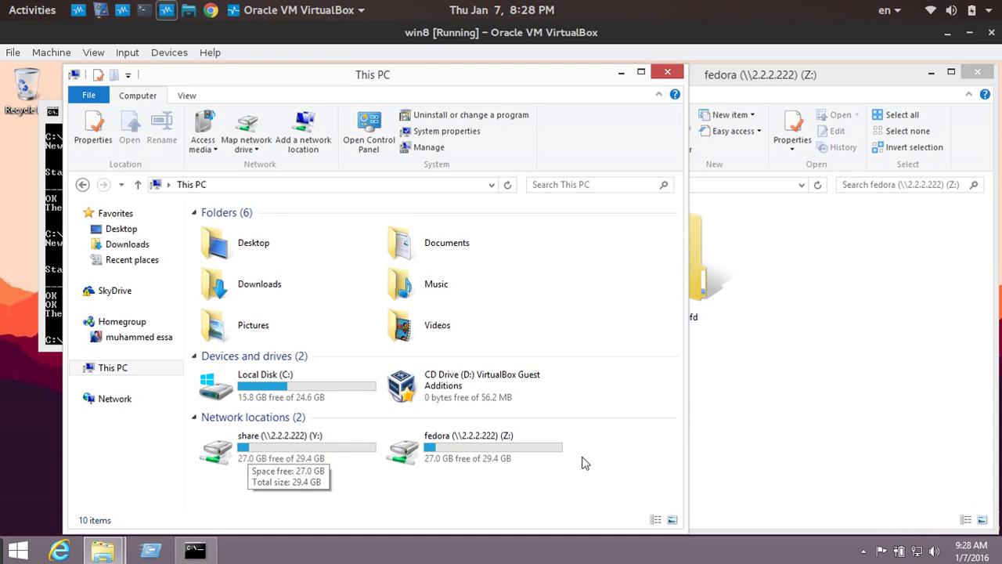
click(503, 454)
mouse_move(493, 452)
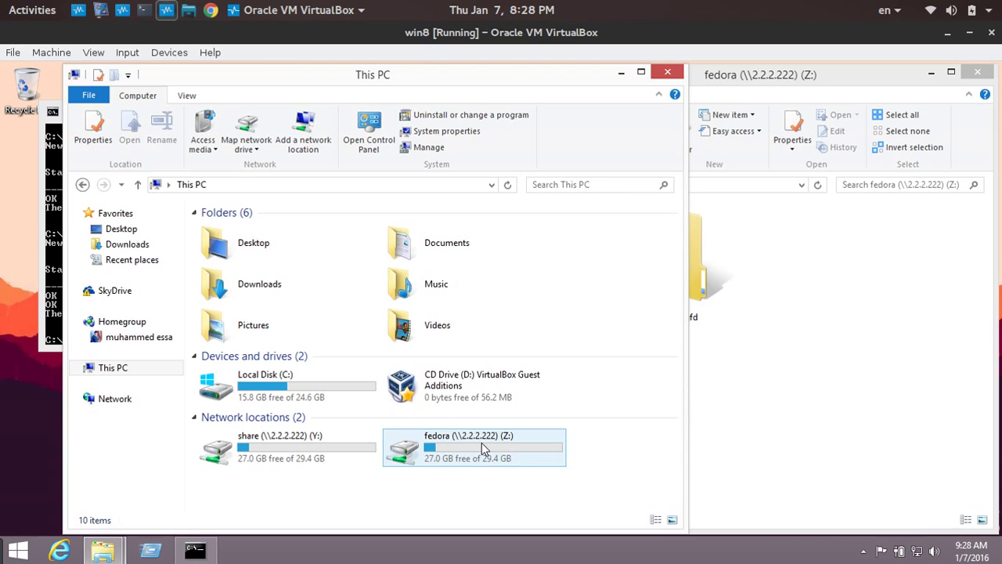
Reopen fedora (Z:) to confirm fgdgfd, then view net use listing Y: and Z: as OK.
double_click(482, 442)
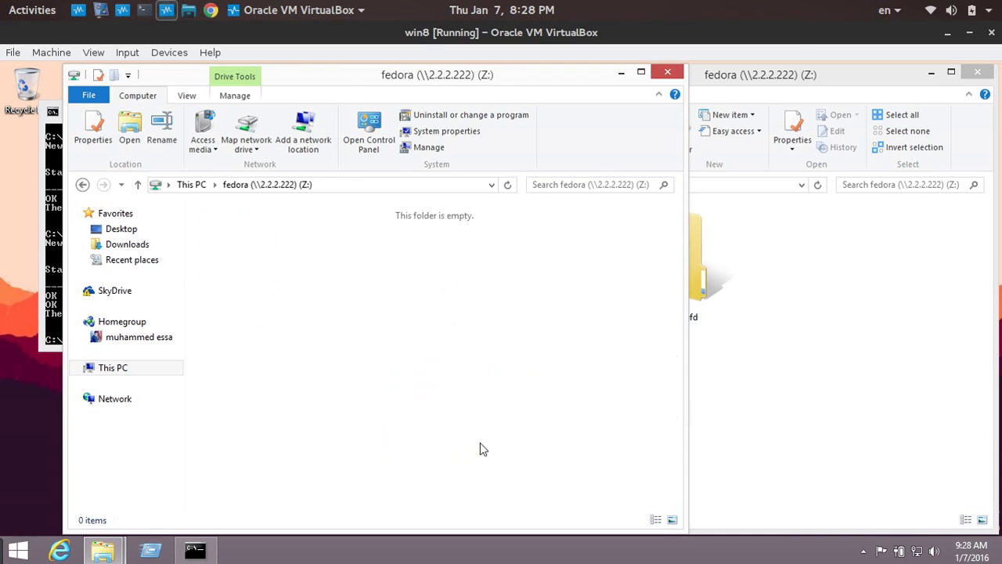
click(85, 185)
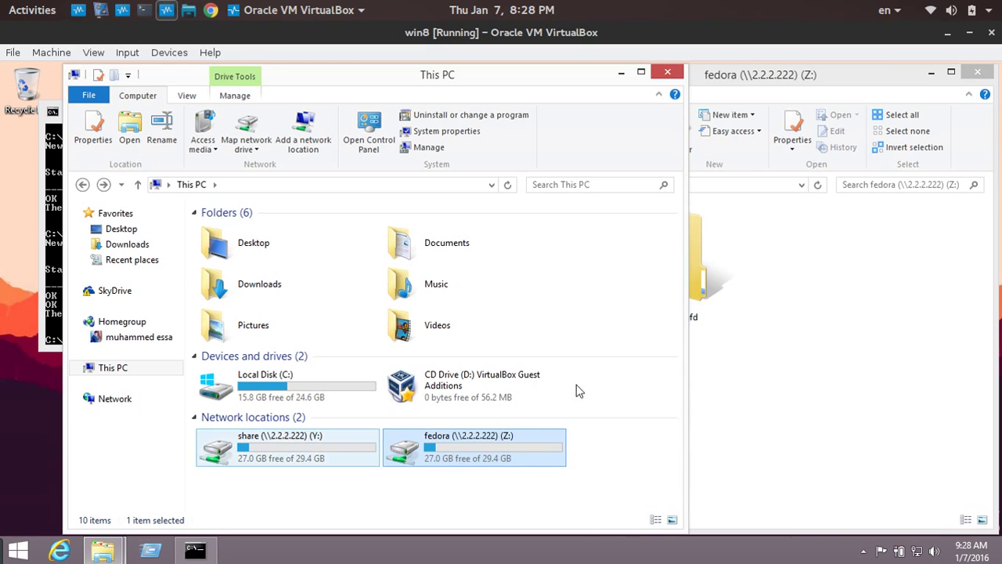
click(40, 271)
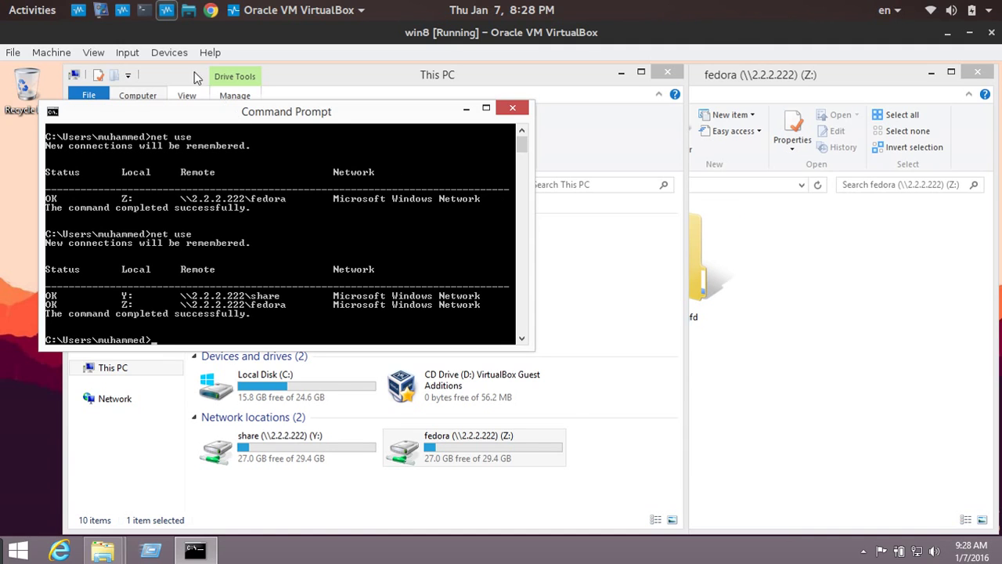
click(99, 14)
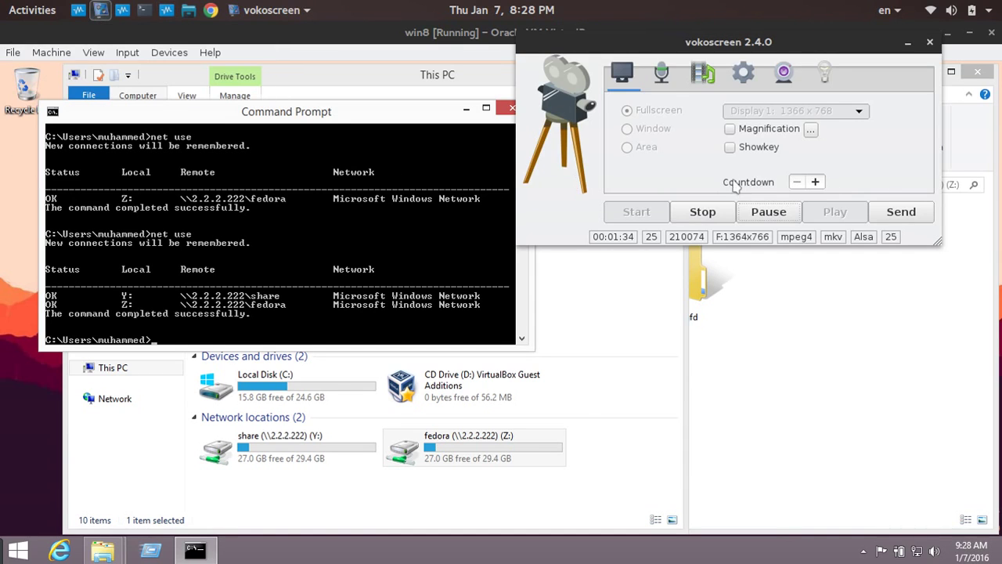